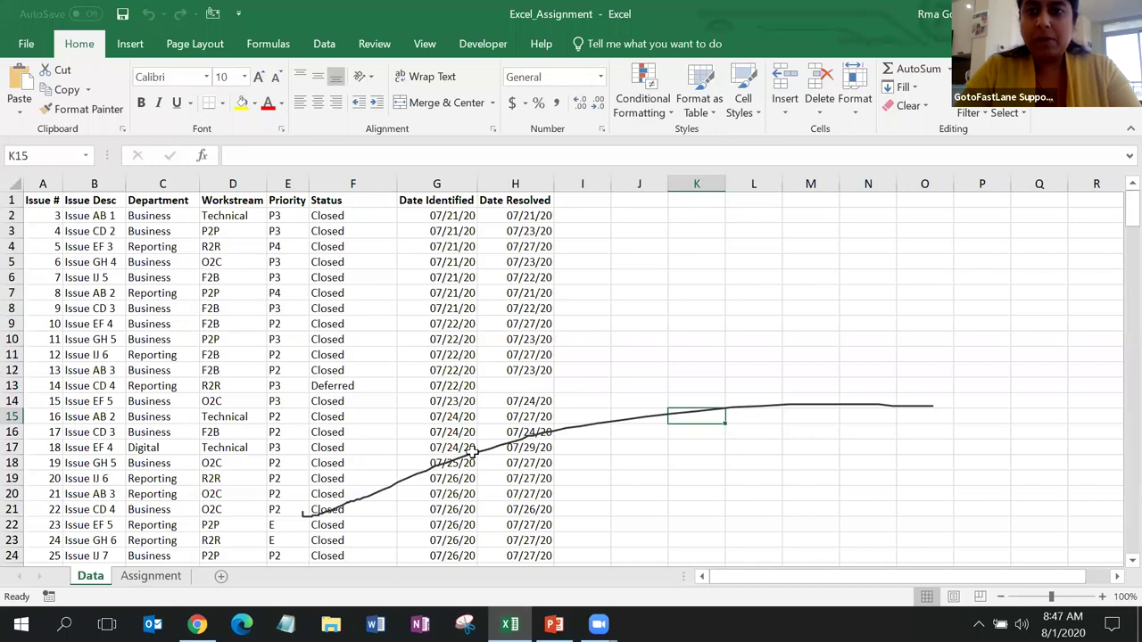
Examine the Issue # and Issue Desc columns of the issue list on the Data sheet.
left_click(470, 453)
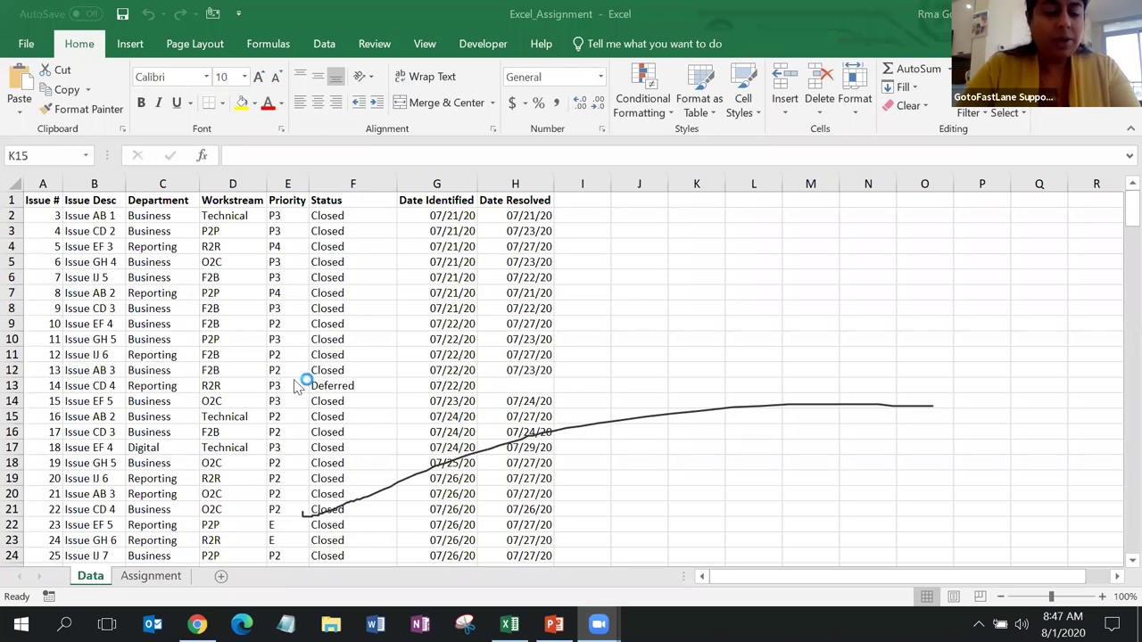
key("alt+Tab")
left_click(118, 243)
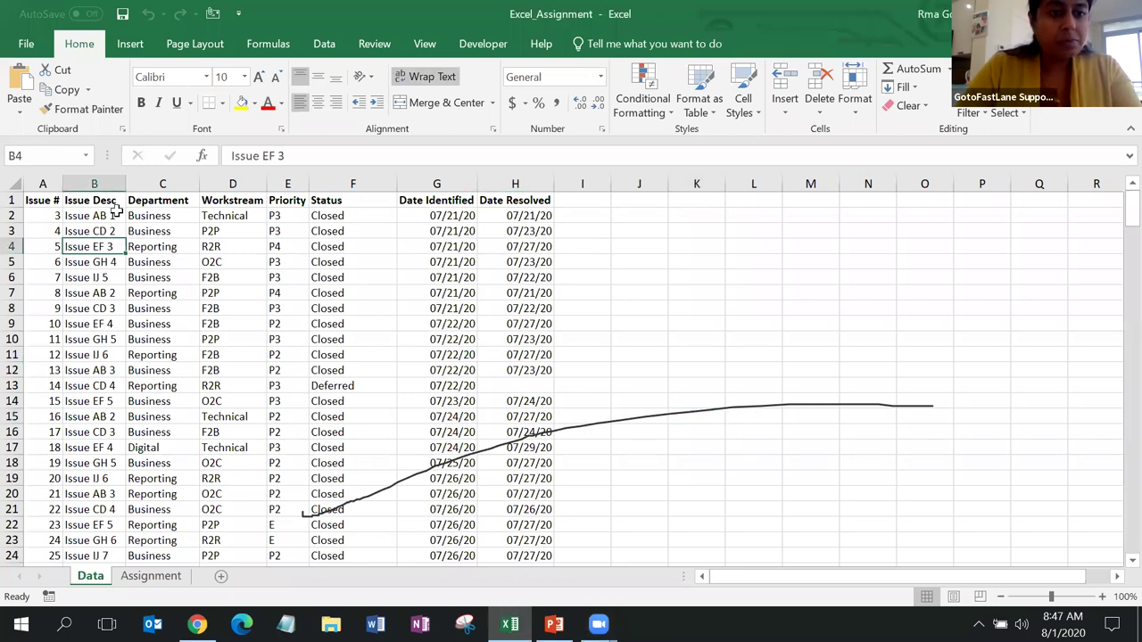
left_click(113, 215)
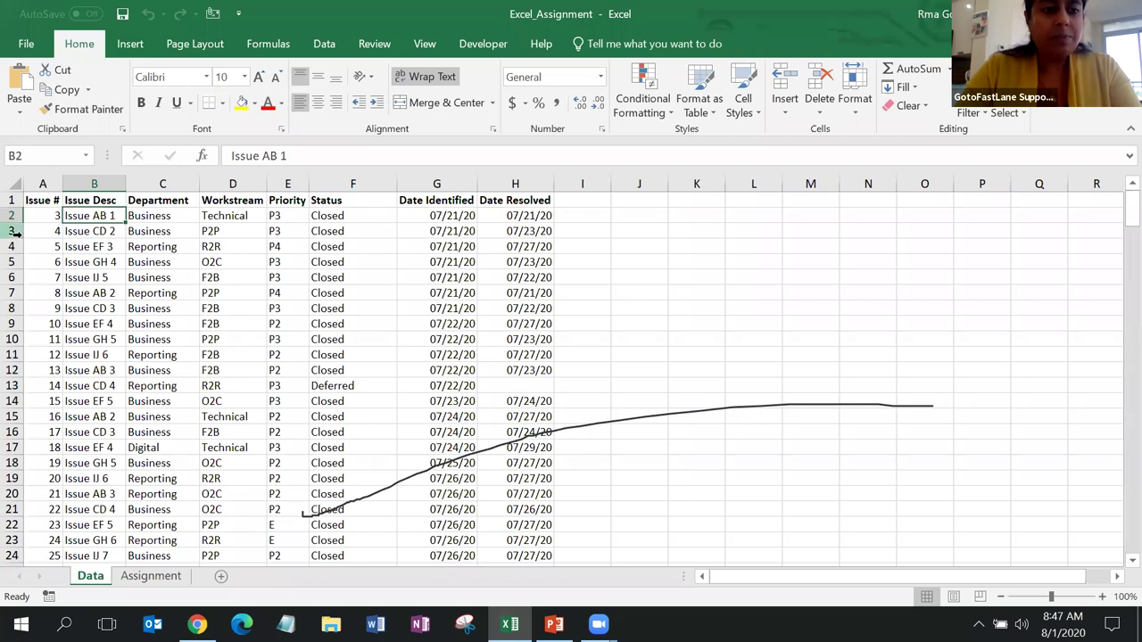
left_click(42, 183)
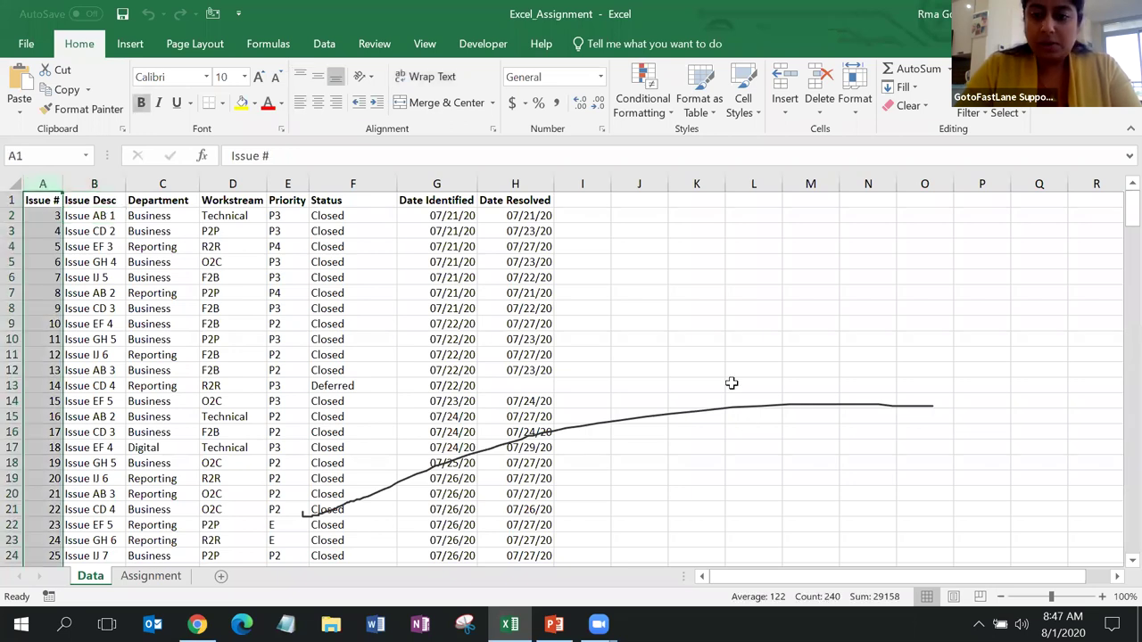
left_click(105, 232)
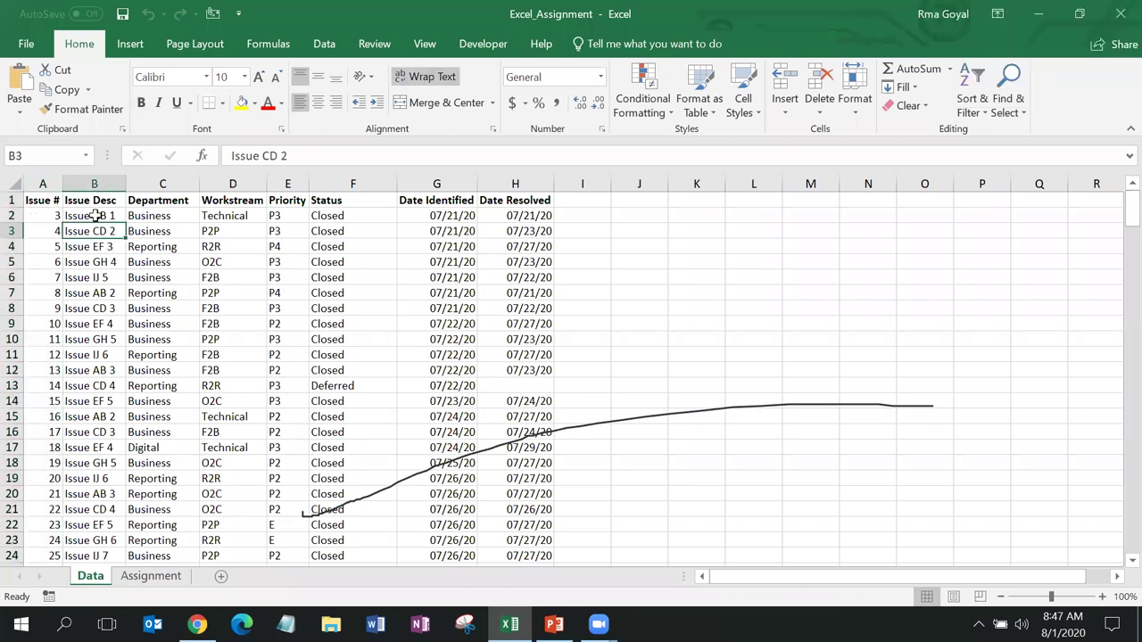
key("ctrl+Home")
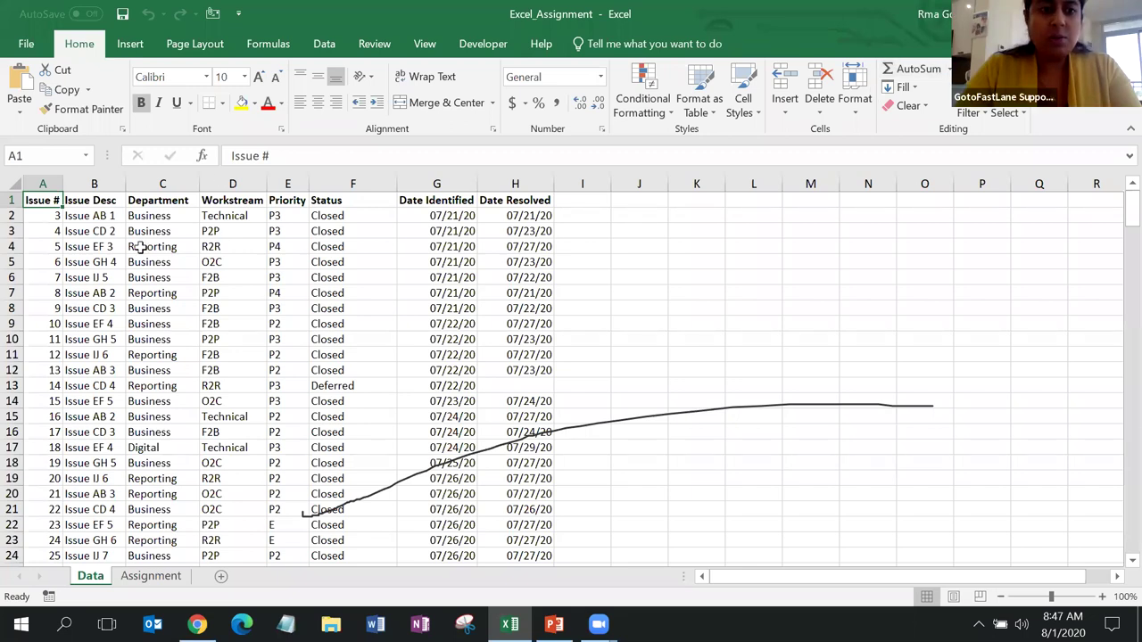
Review the column headers from Department through Date Resolved on the Data sheet and save the workbook.
left_click(158, 200)
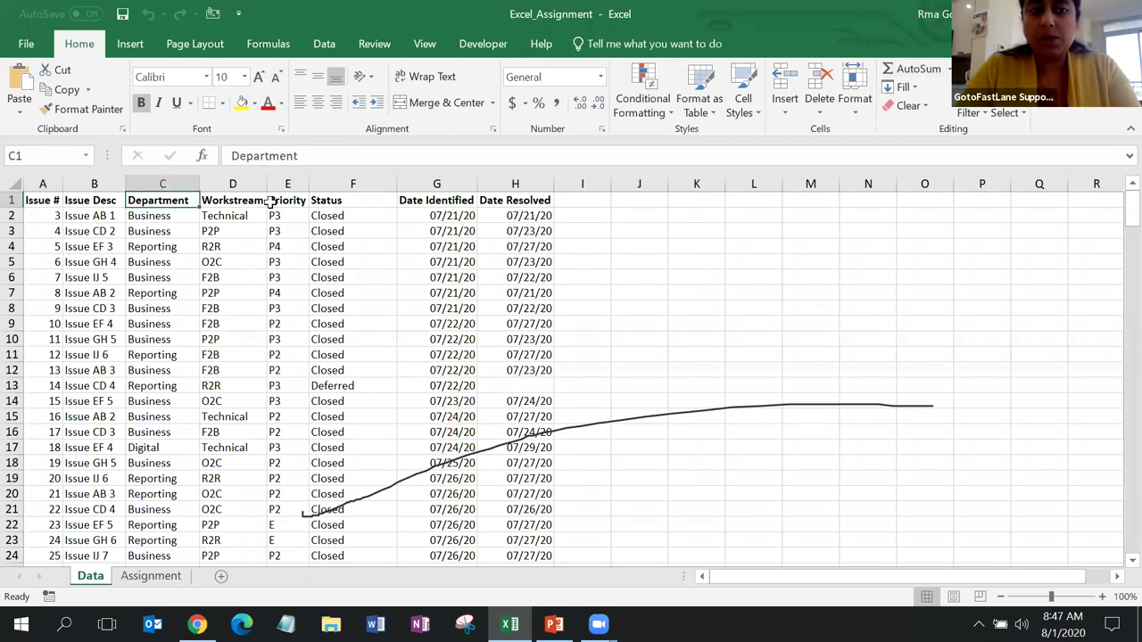
left_click(270, 201)
left_click(348, 207)
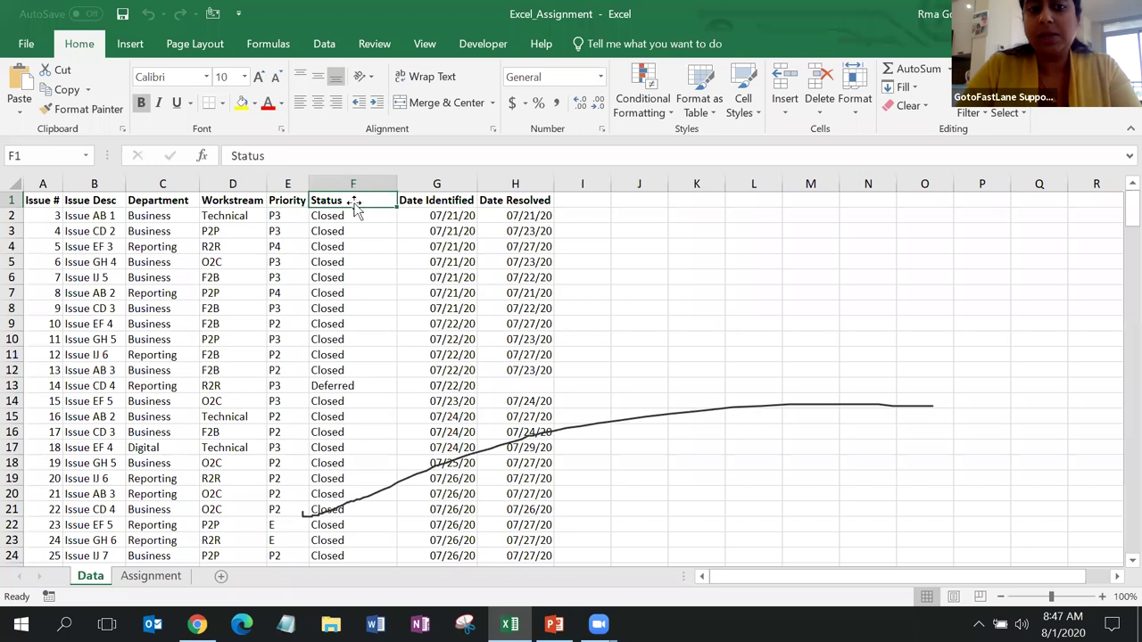
left_click(470, 204)
left_click(515, 196)
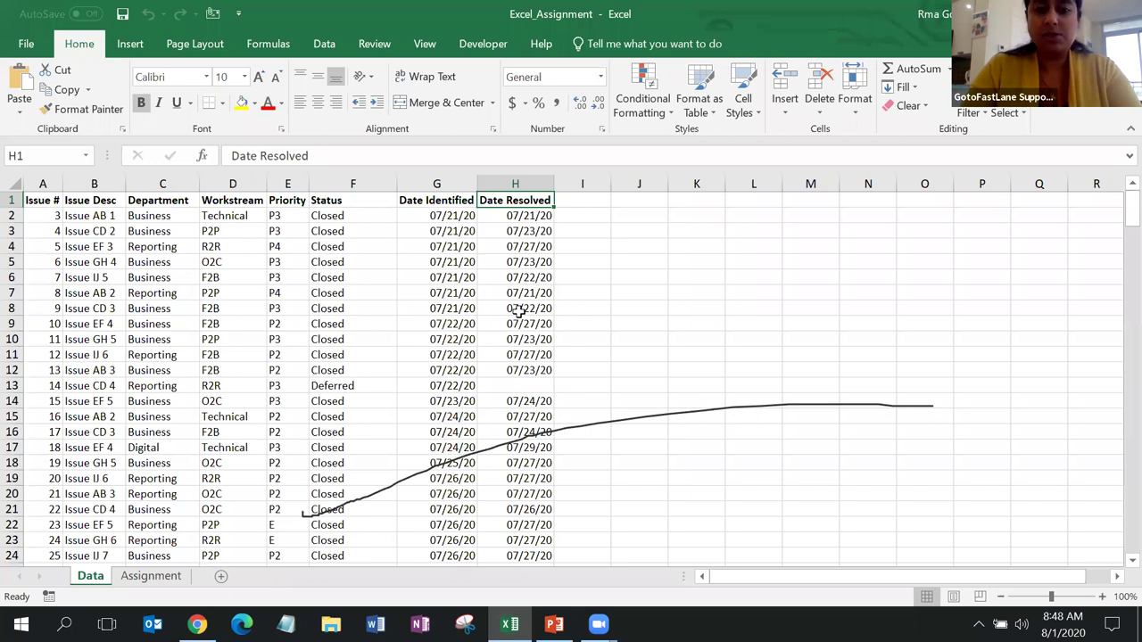
key("ctrl+s")
left_click(206, 298)
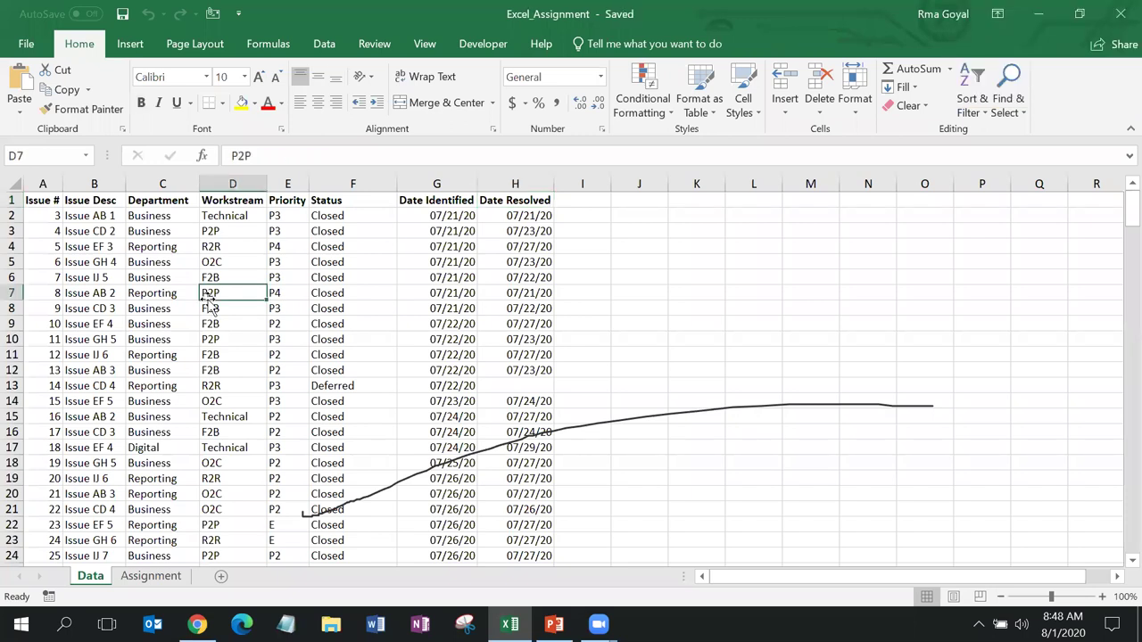
Review the Assignment sheet's required issue reports and sample tables and charts against the Status data on the Data sheet.
left_click(145, 577)
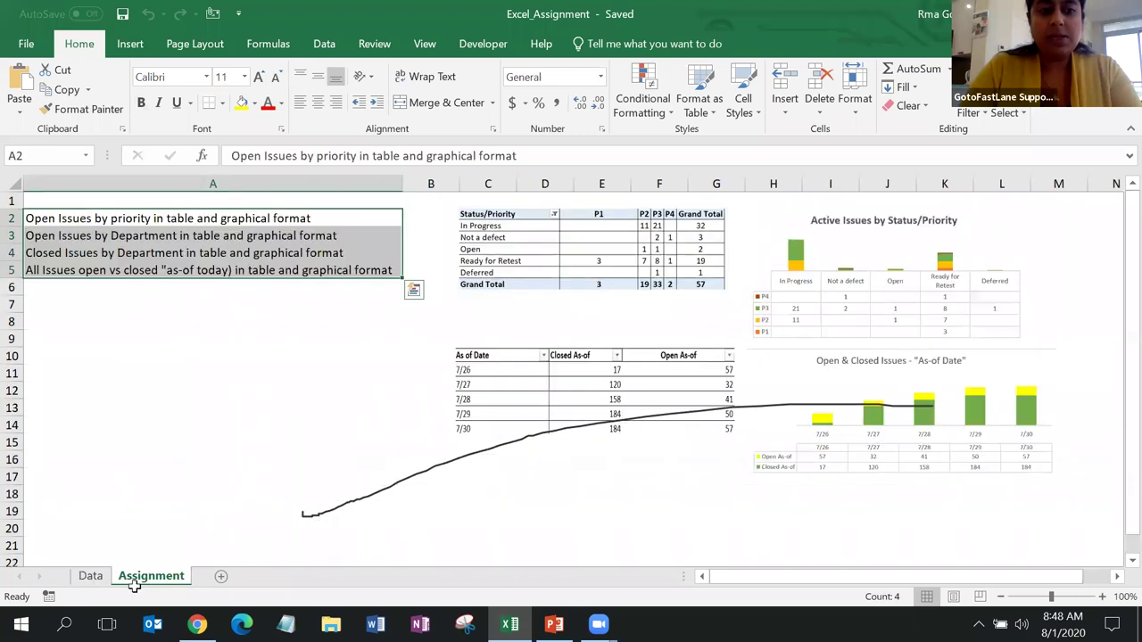
left_click(651, 248)
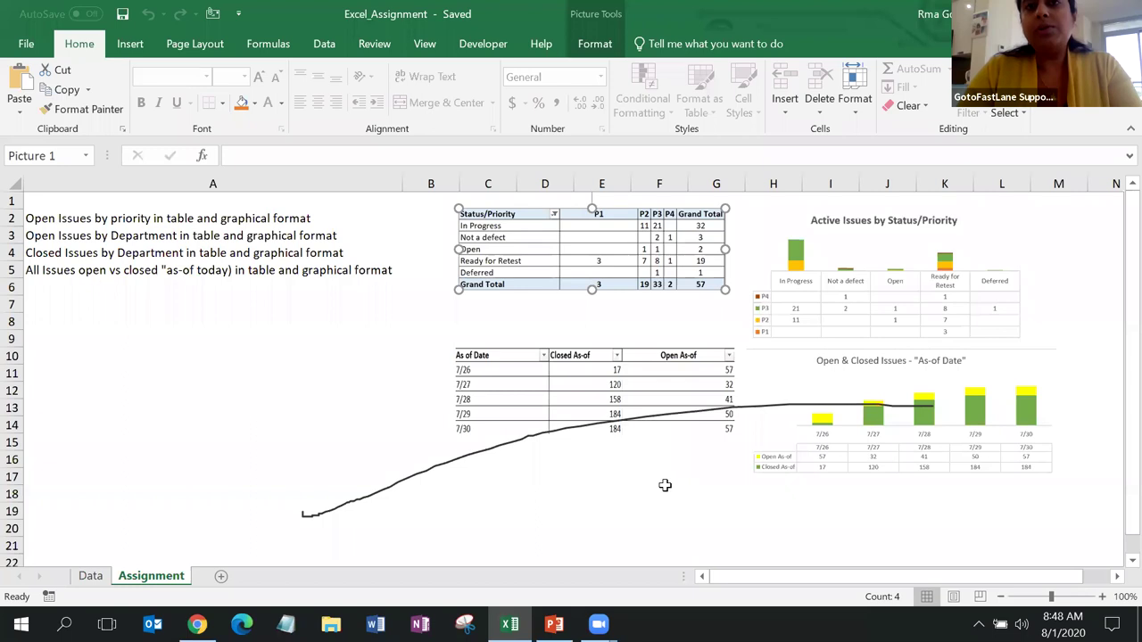
left_click(100, 577)
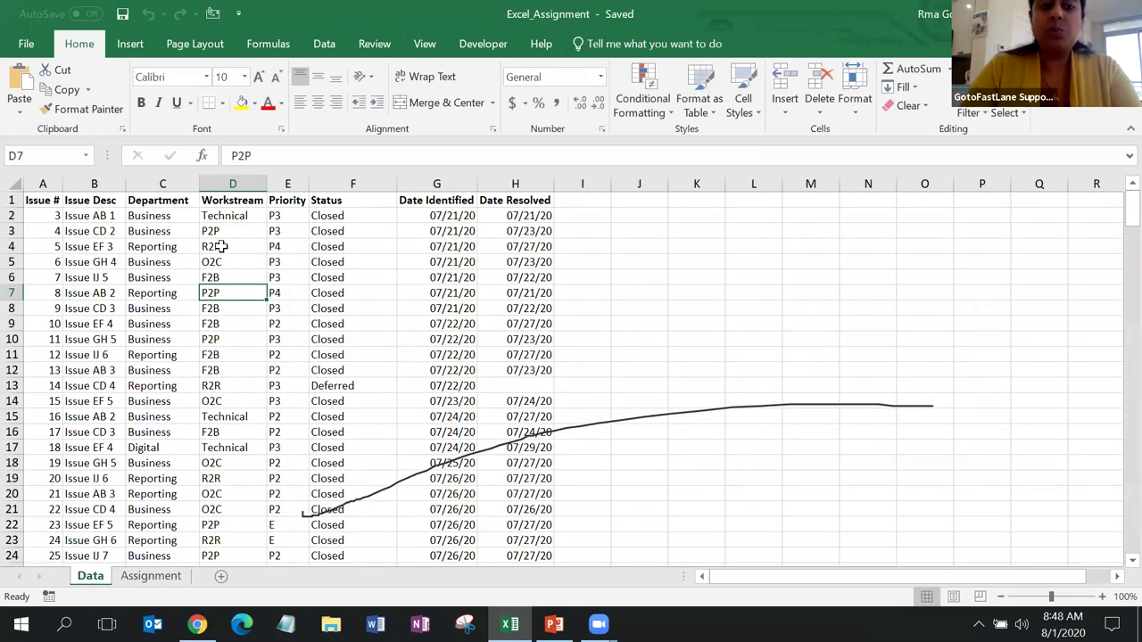
left_click(359, 218)
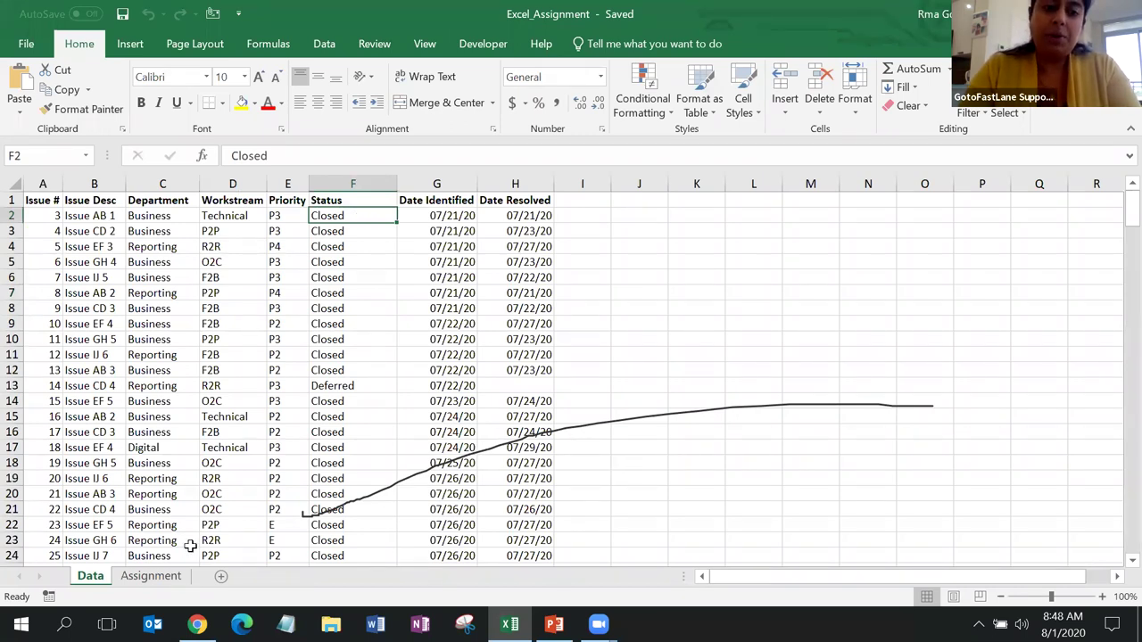
left_click(170, 579)
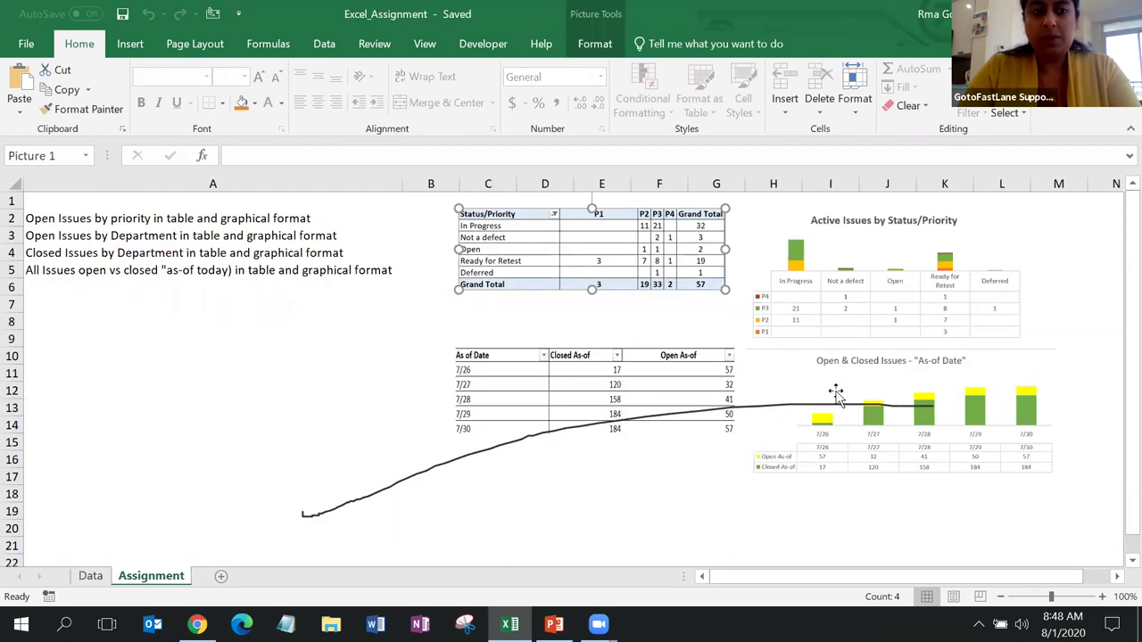
left_click(83, 218)
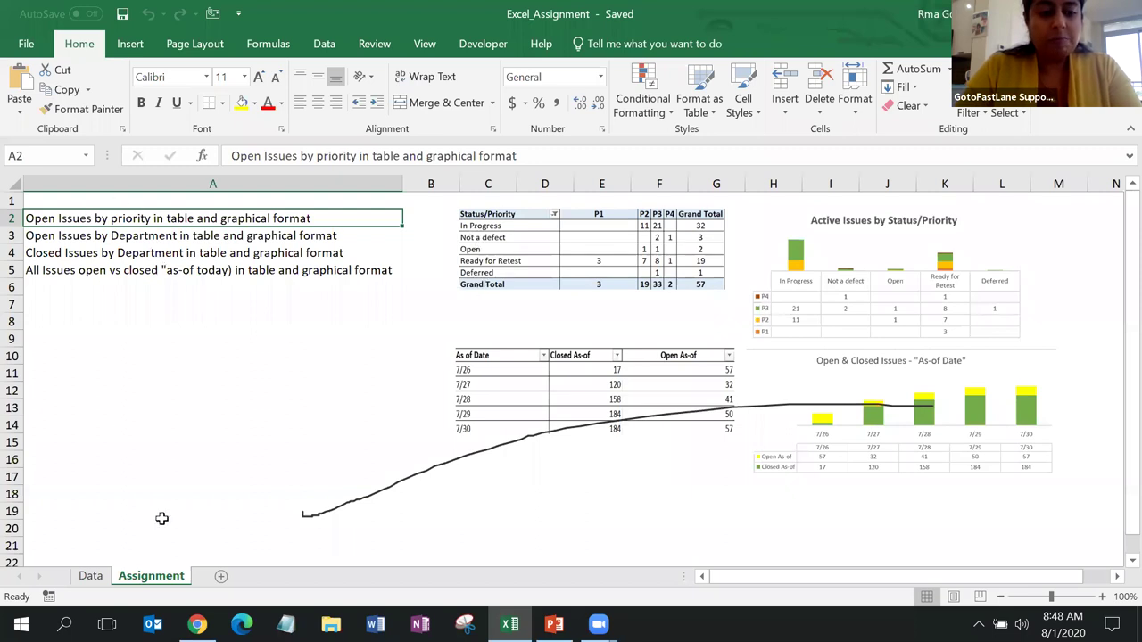
Inspect the Data sheet's contents by selecting the whole sheet and the Issue # column.
left_click(90, 576)
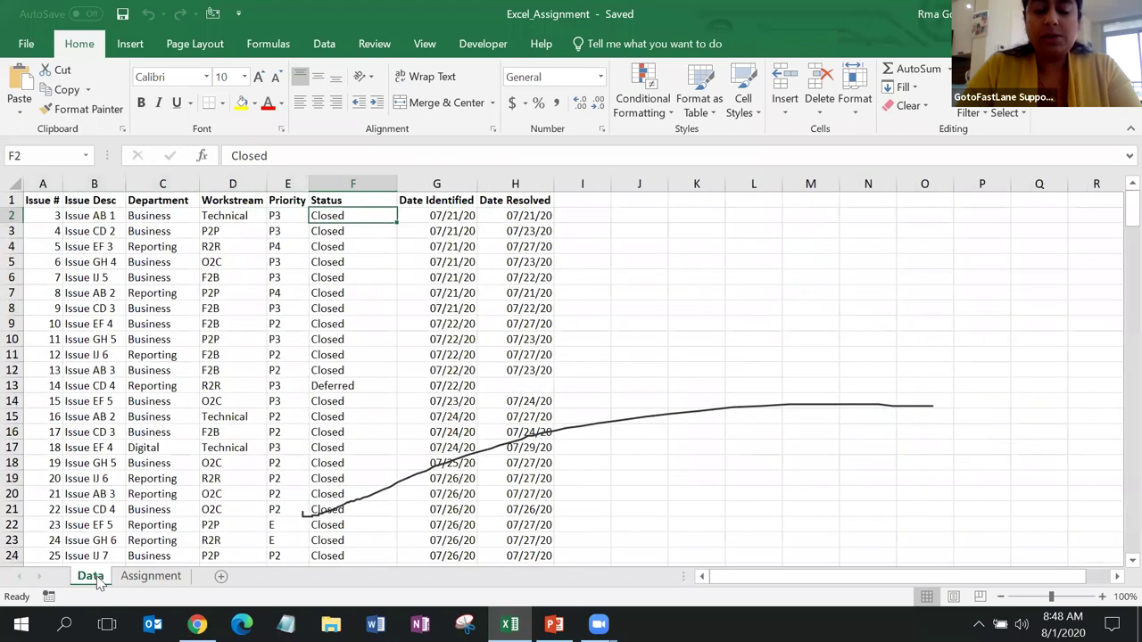
left_click(6, 184)
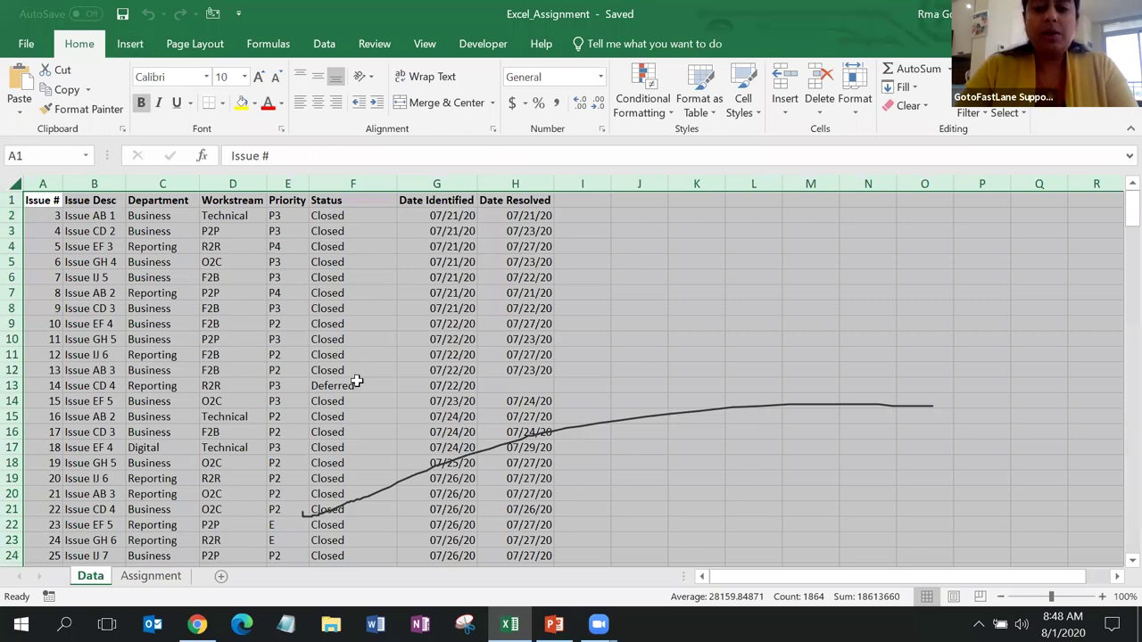
left_click(509, 271)
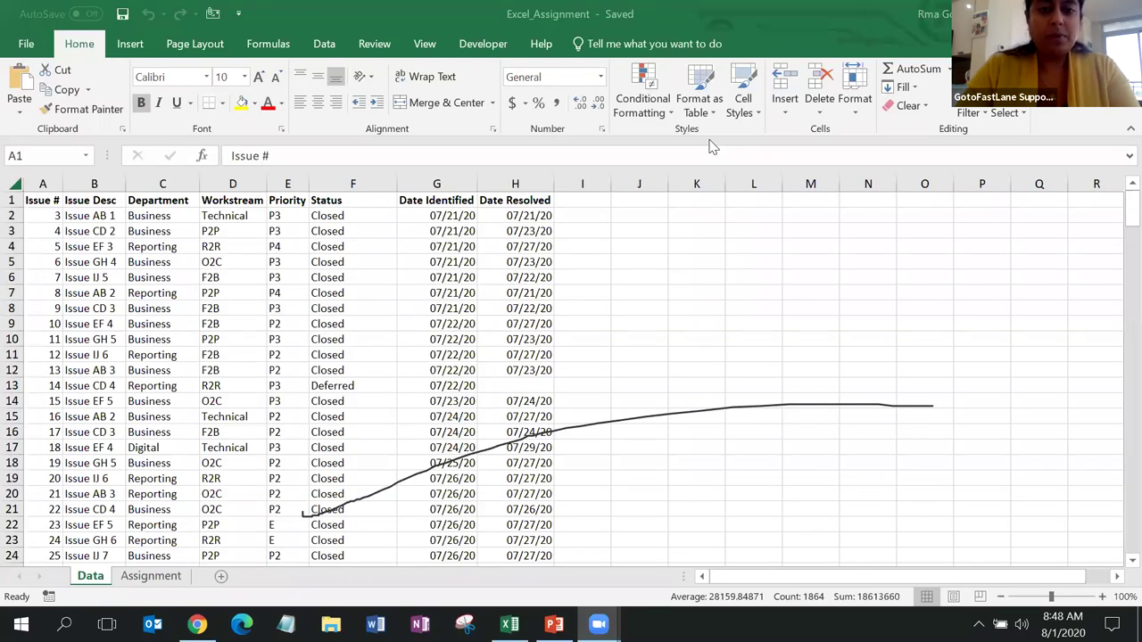
key("ctrl+space")
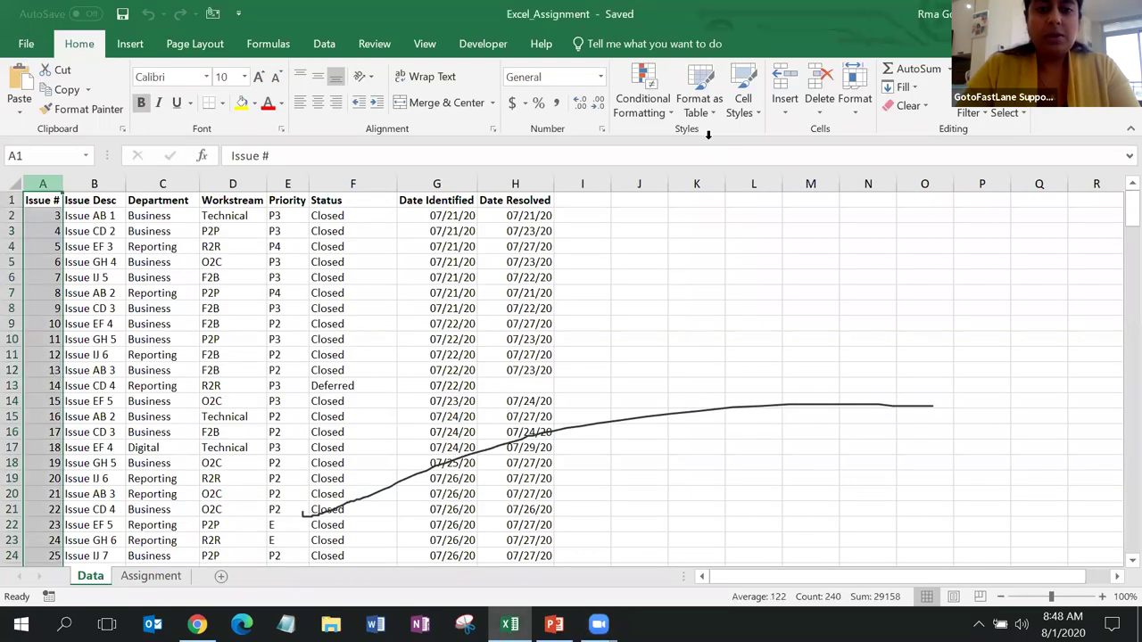
left_click(14, 185)
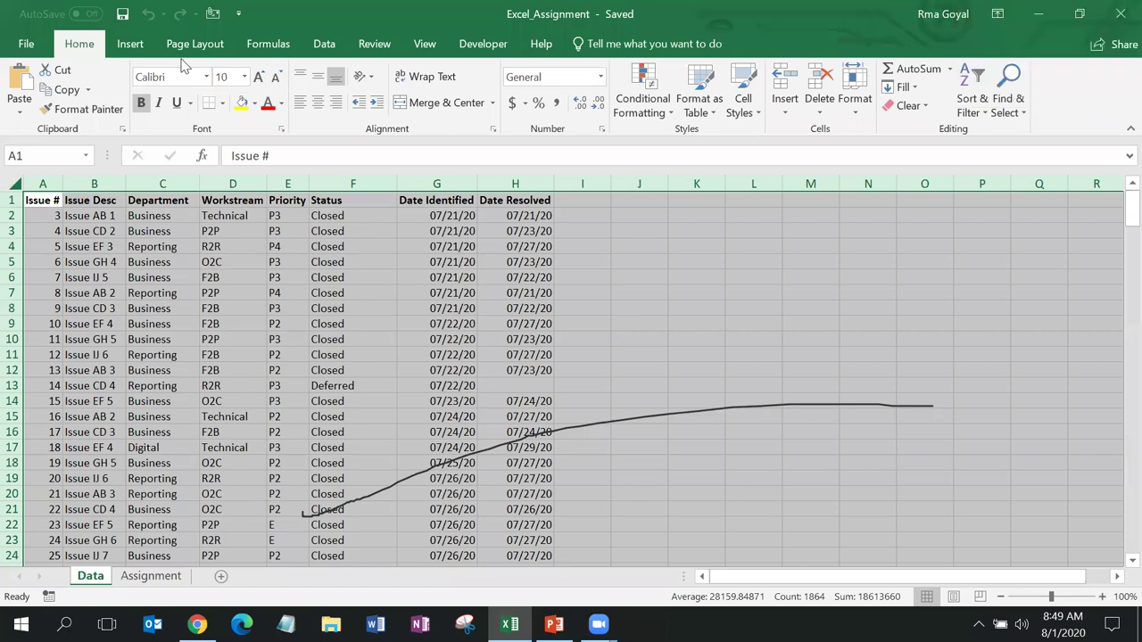
left_click(372, 387)
left_click(39, 199)
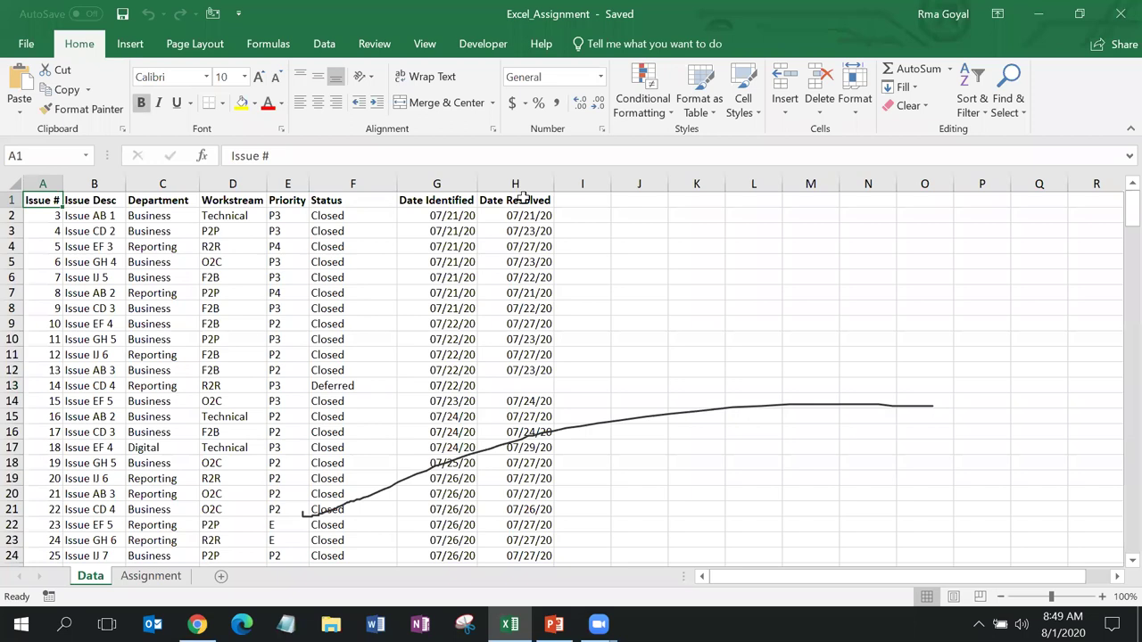
left_click(317, 356)
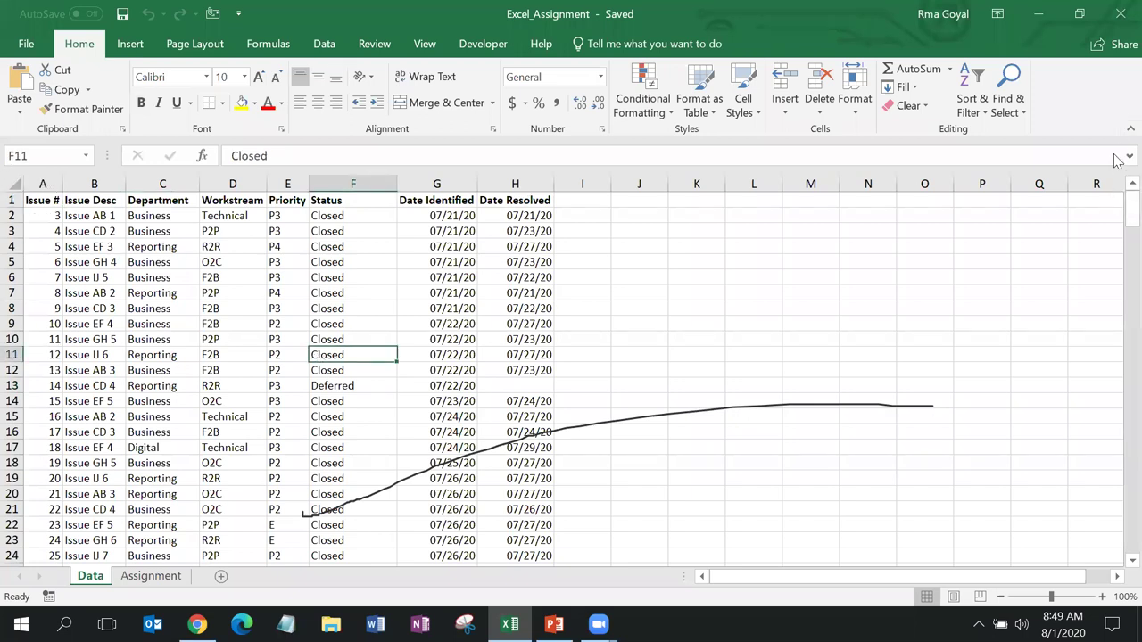
Look through the issue records far down the Data sheet and check the Issue # and Date Resolved columns.
left_click_drag(1115, 211, 1116, 452)
left_click(686, 416)
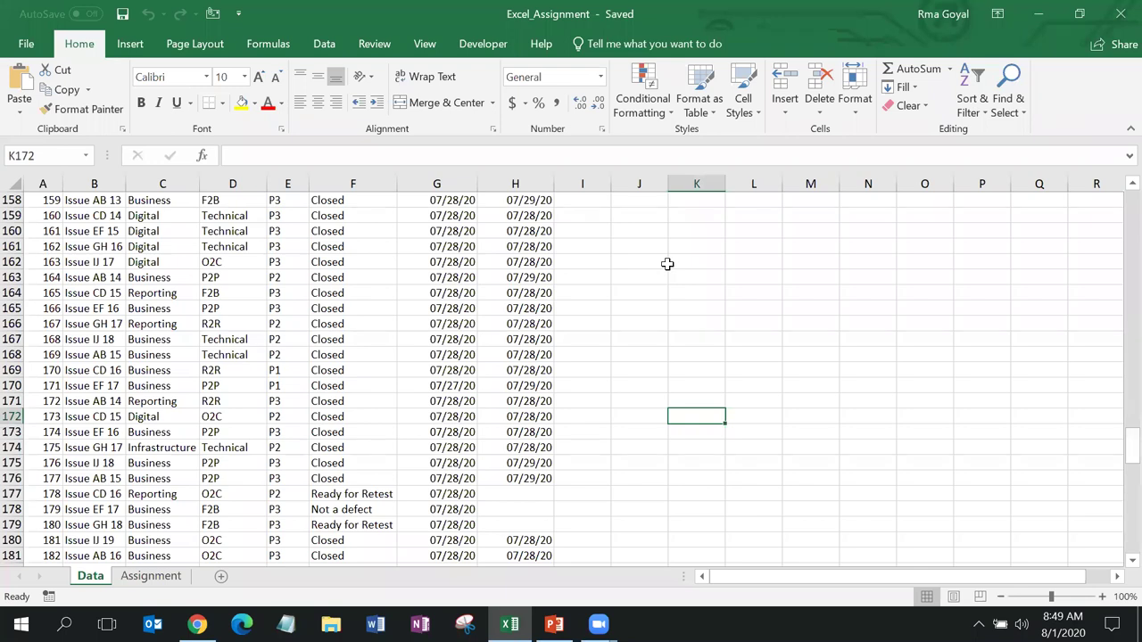
scroll(1117, 268, "up", 8)
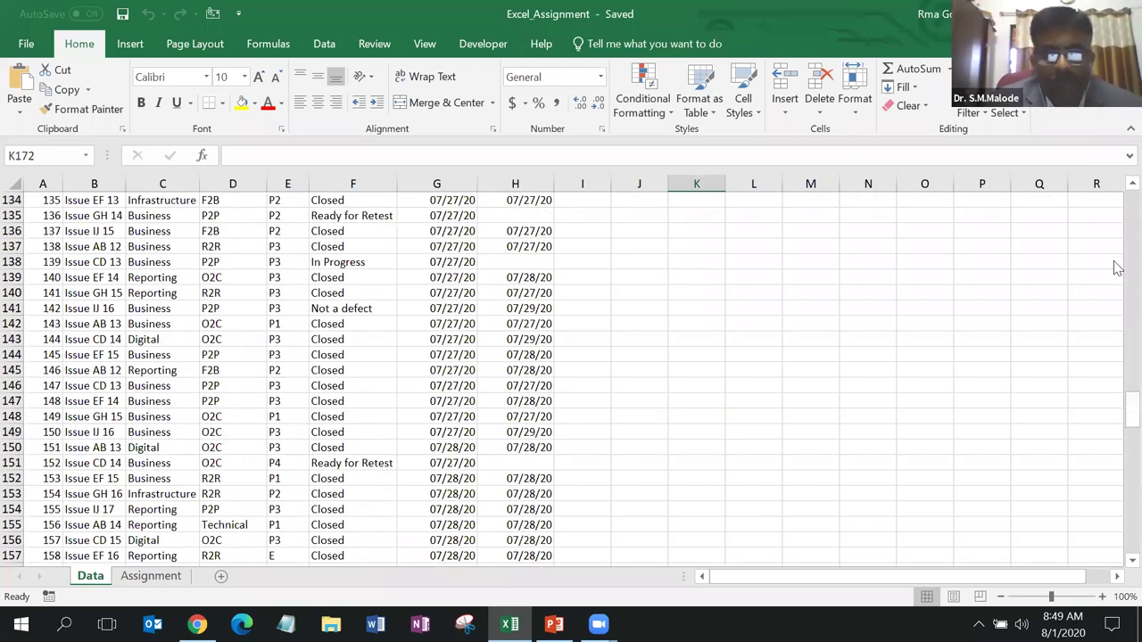
scroll(1117, 268, "up", 20)
left_click_drag(1117, 267, 1117, 198)
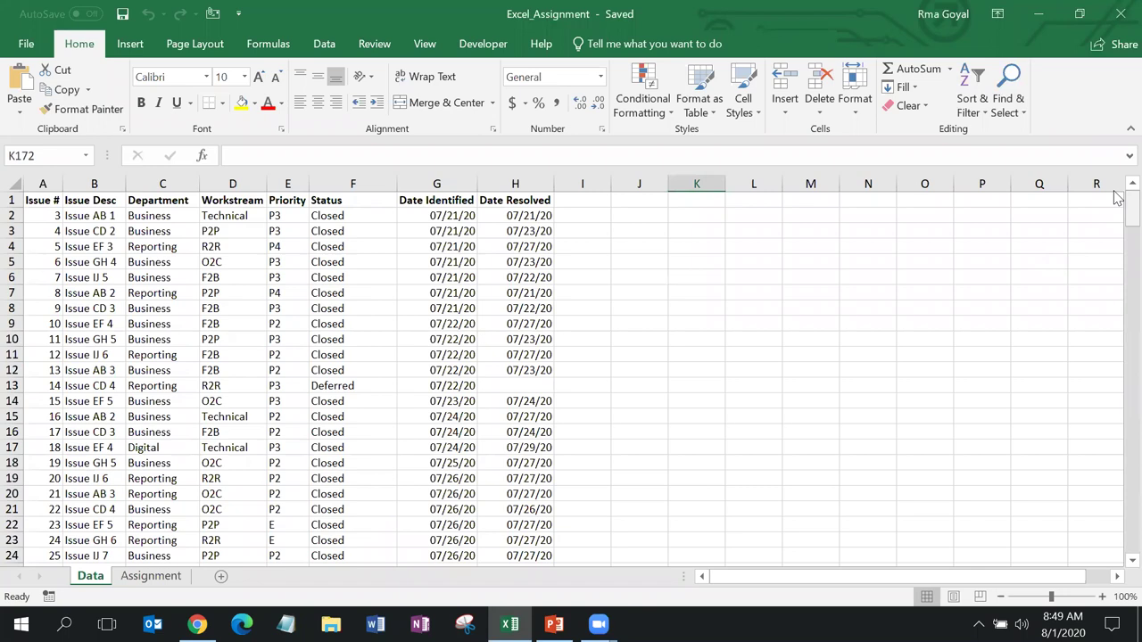
left_click(37, 201)
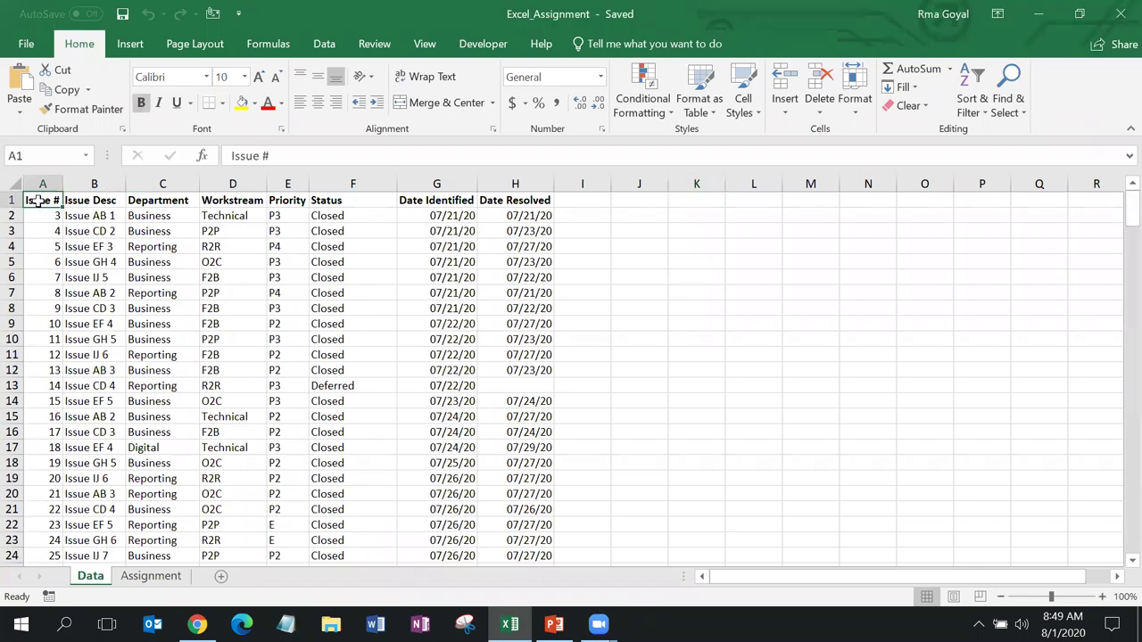
left_click(540, 183)
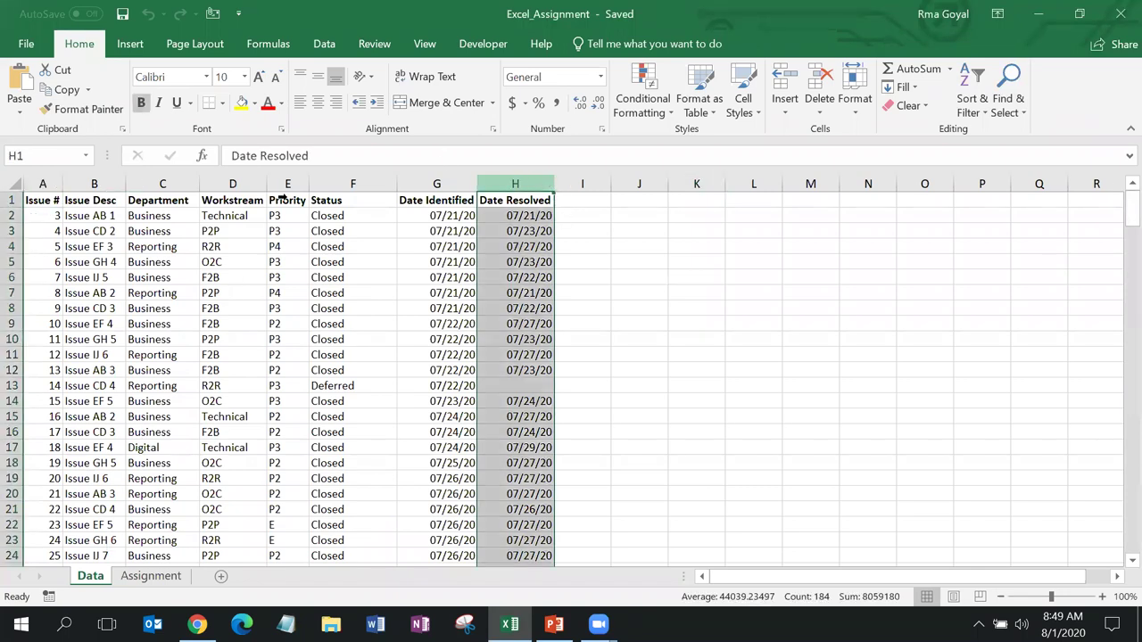
left_click(43, 183)
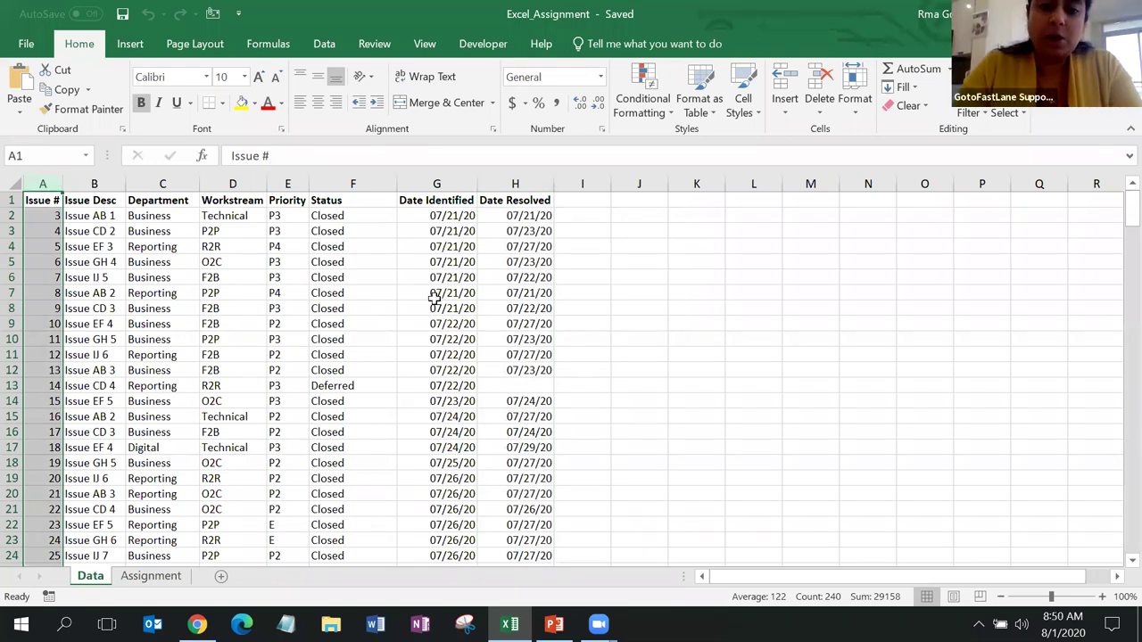
Add a new worksheet before the Assignment sheet and return to the Data sheet.
left_click(215, 576)
left_click(93, 577)
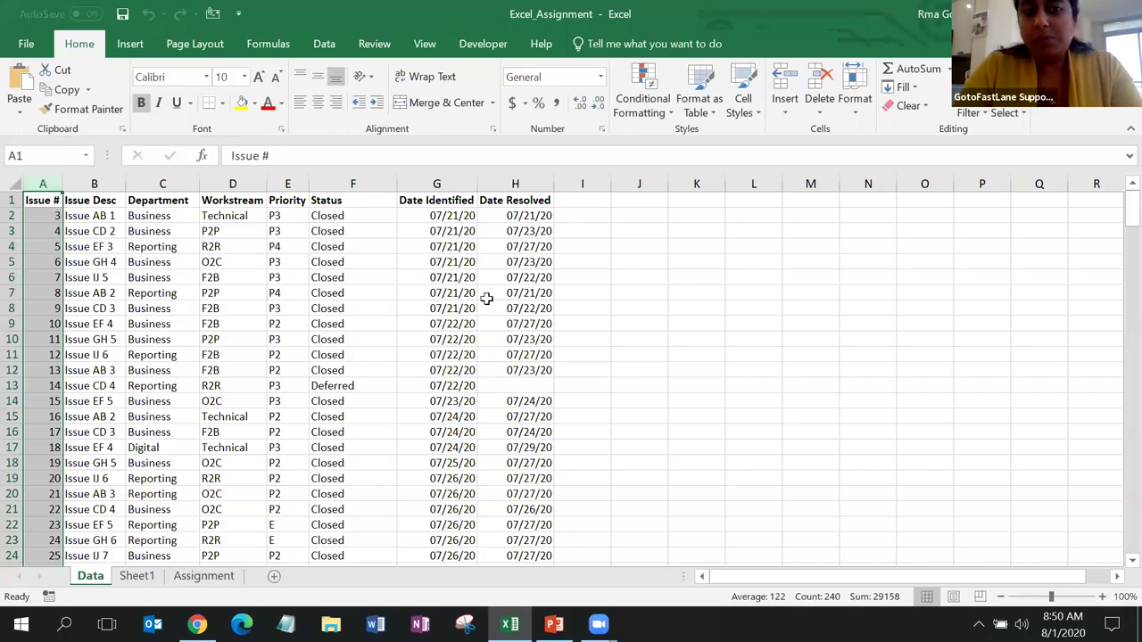
Examine the Status and Priority columns and the full data range from Issue # through Date Resolved.
left_click(348, 221)
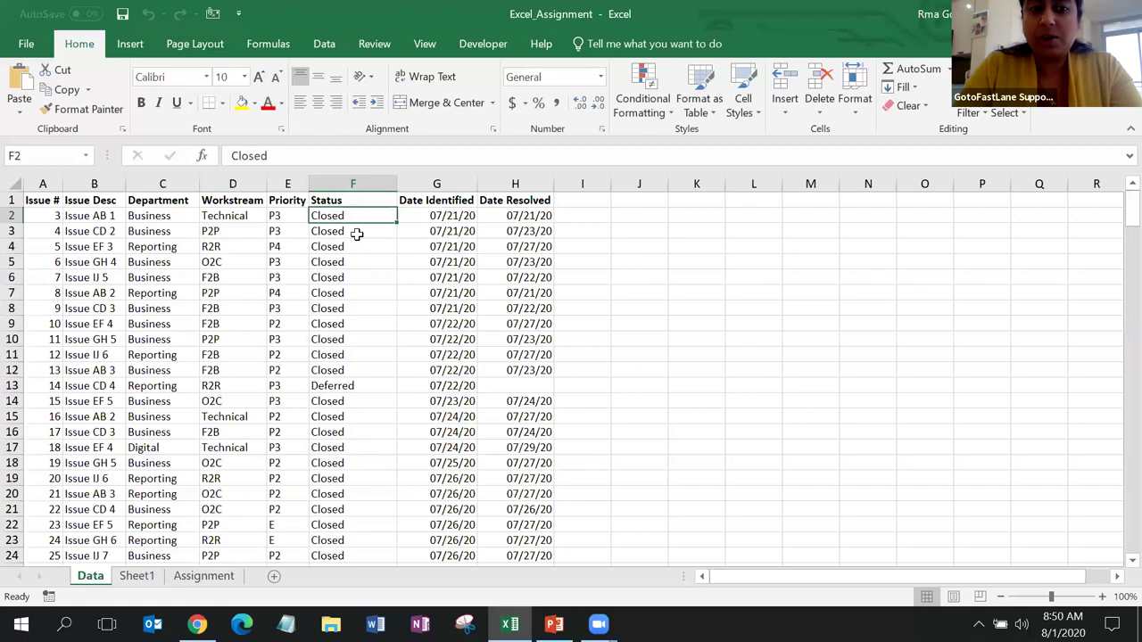
left_click(291, 183)
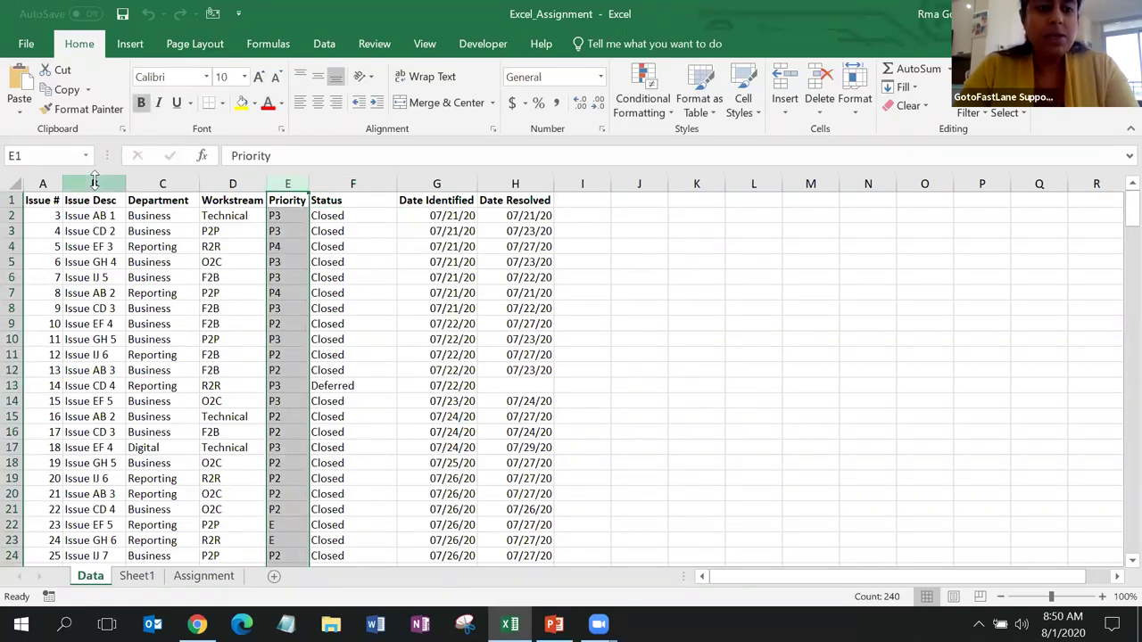
left_click(49, 182)
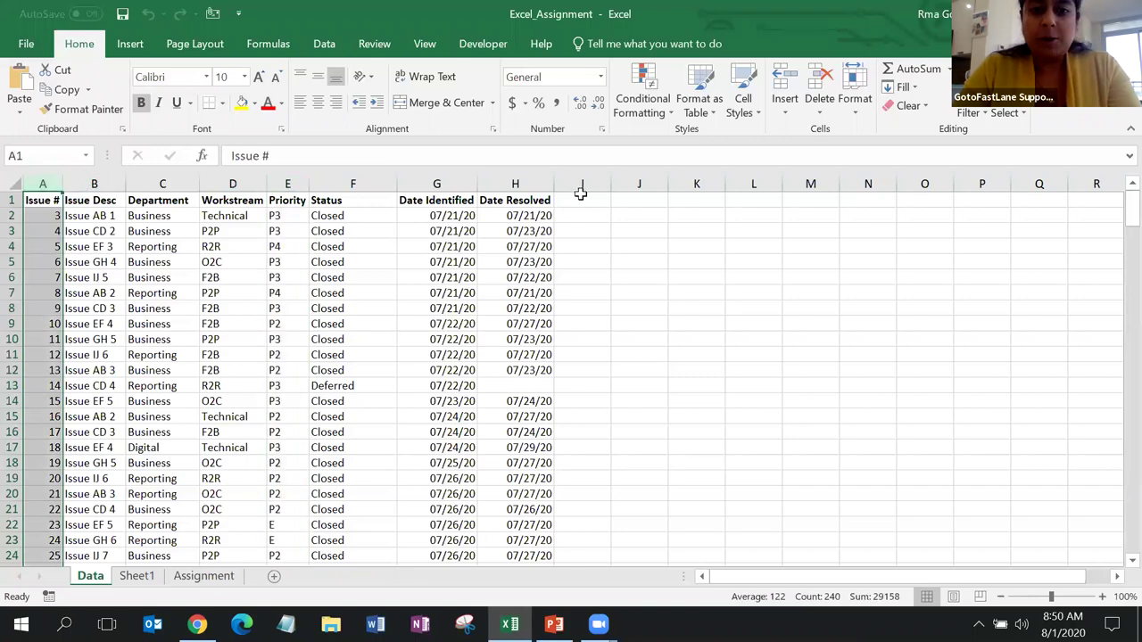
left_click(527, 183, "shift")
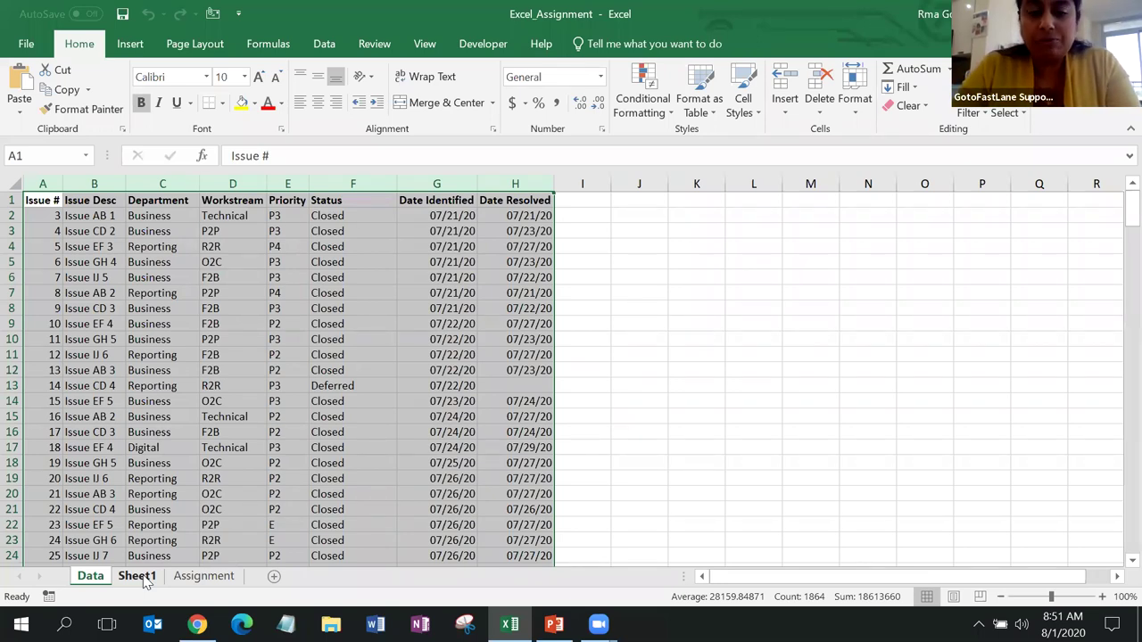
left_click(349, 222)
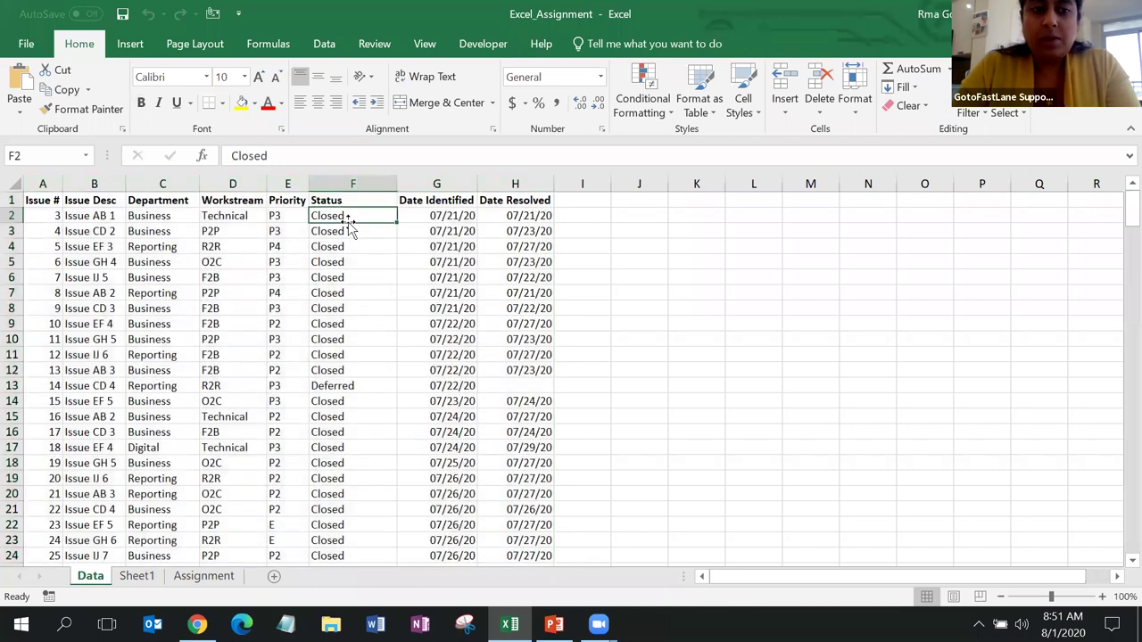
Select the issue data from Issue # through Date Resolved on the Data sheet and start a PivotTable from it.
left_click(301, 218)
left_click(514, 202)
key("ctrl+shift+Down")
key("ctrl+shift+Left")
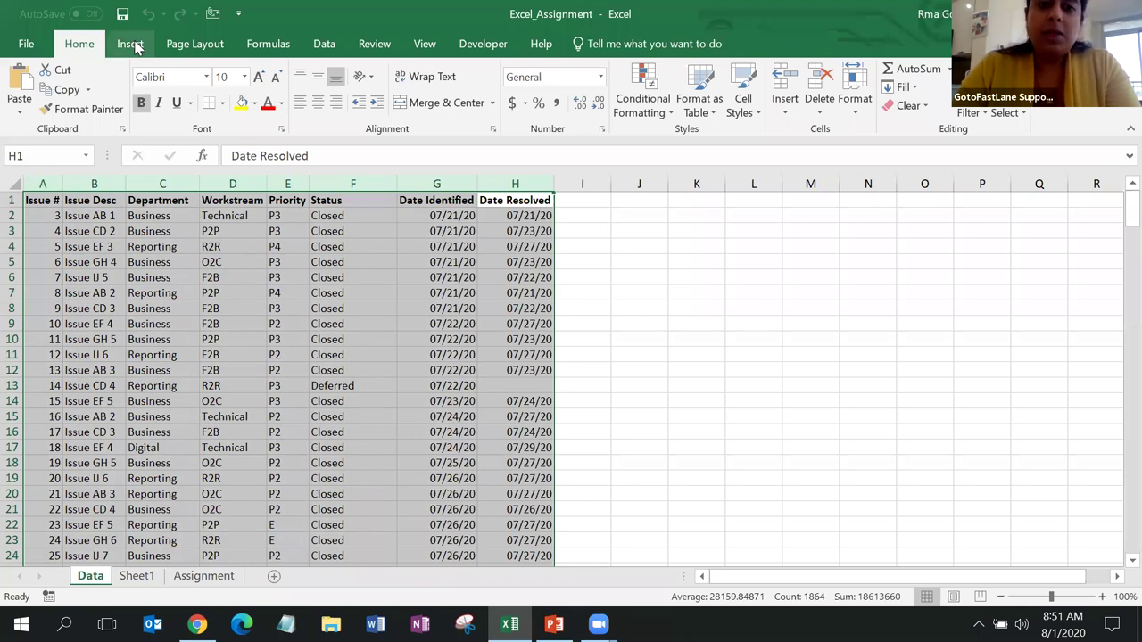
left_click(135, 46)
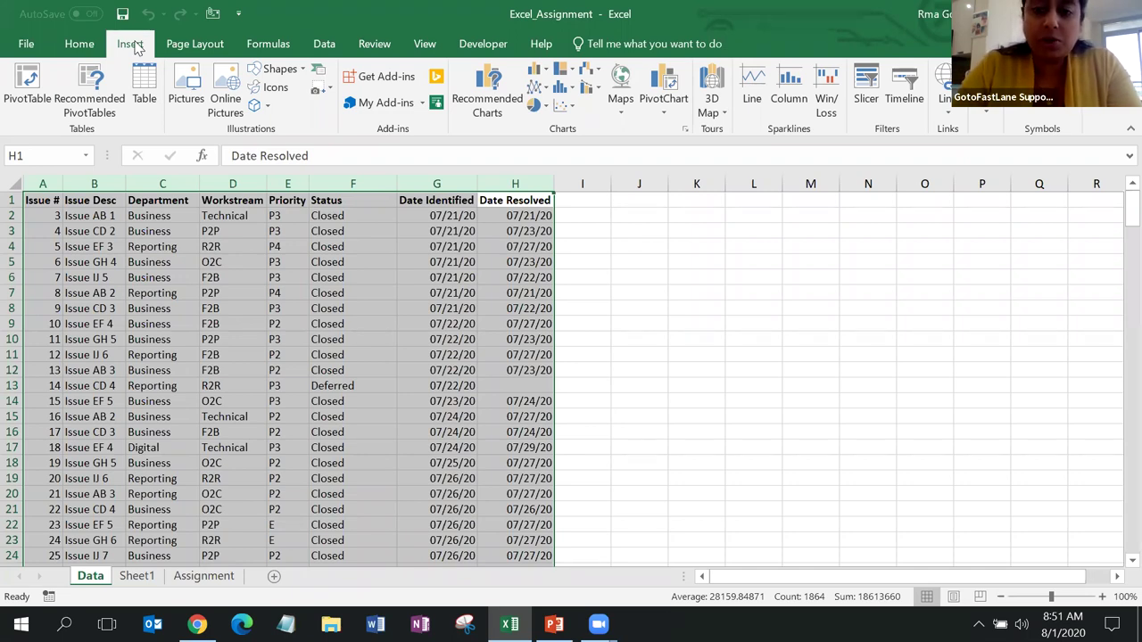
left_click(37, 75)
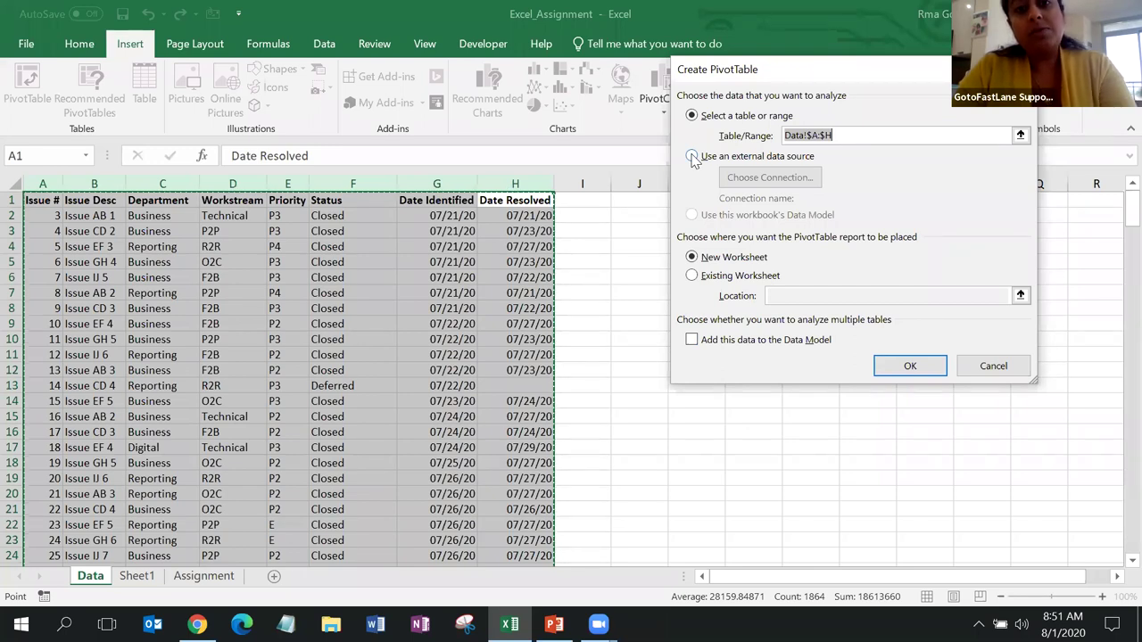
Switch to PowerPoint to view the Tools/Methods of Data Analysis slide, and return to the PivotTable setup in Excel.
left_click(553, 624)
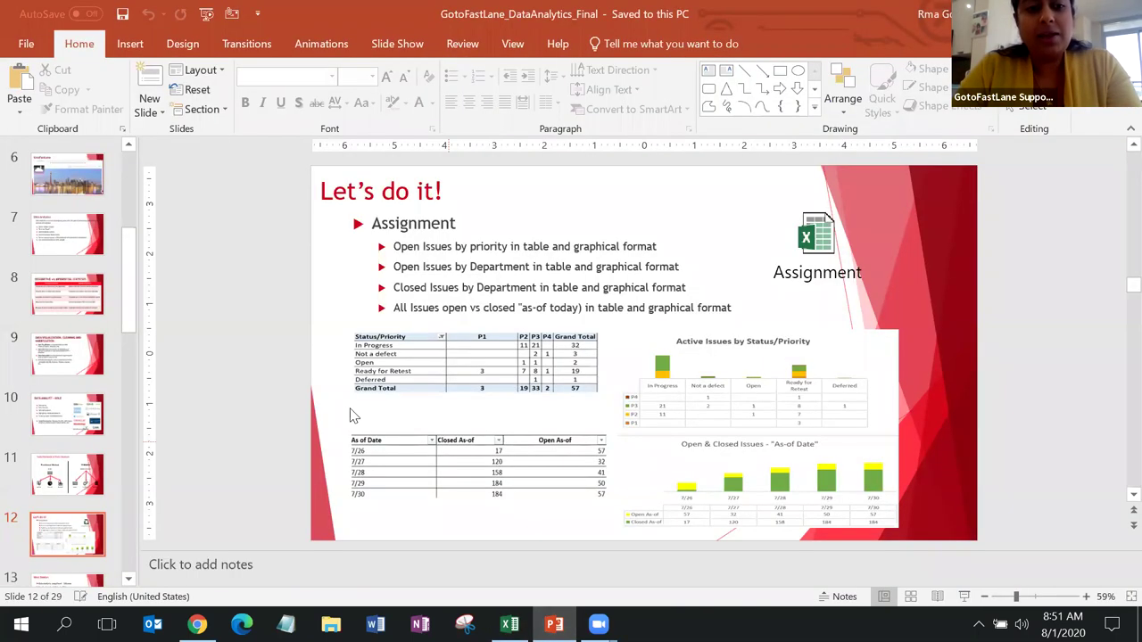
left_click(66, 470)
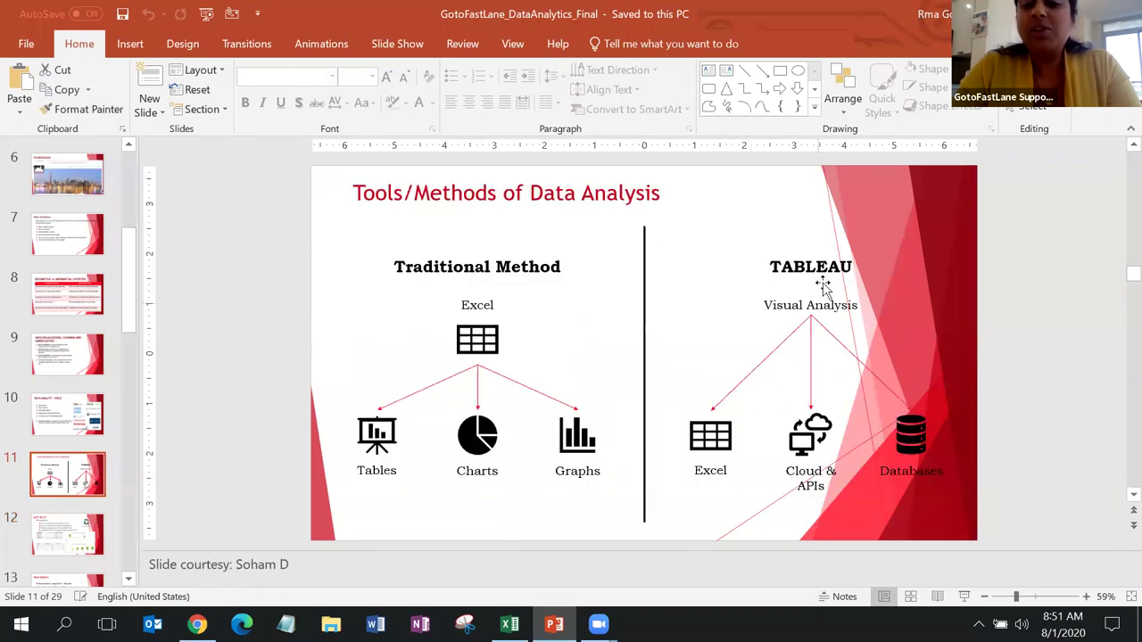
key("alt+Tab")
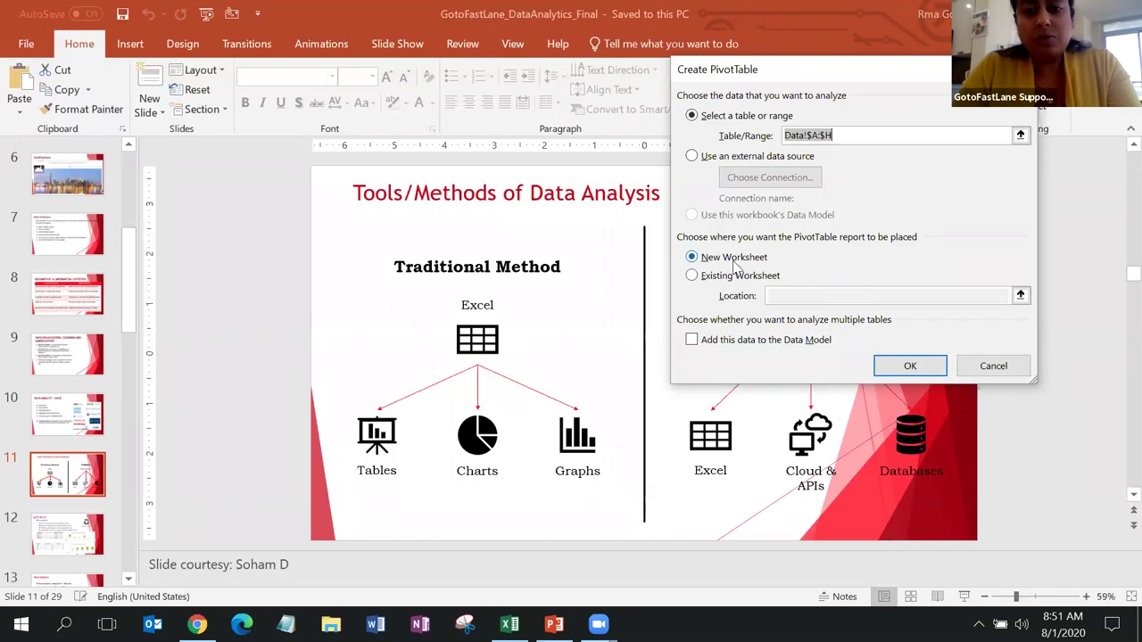
Create the PivotTable on a new worksheet and add Issue # as a value summarized by Count.
left_click(917, 368)
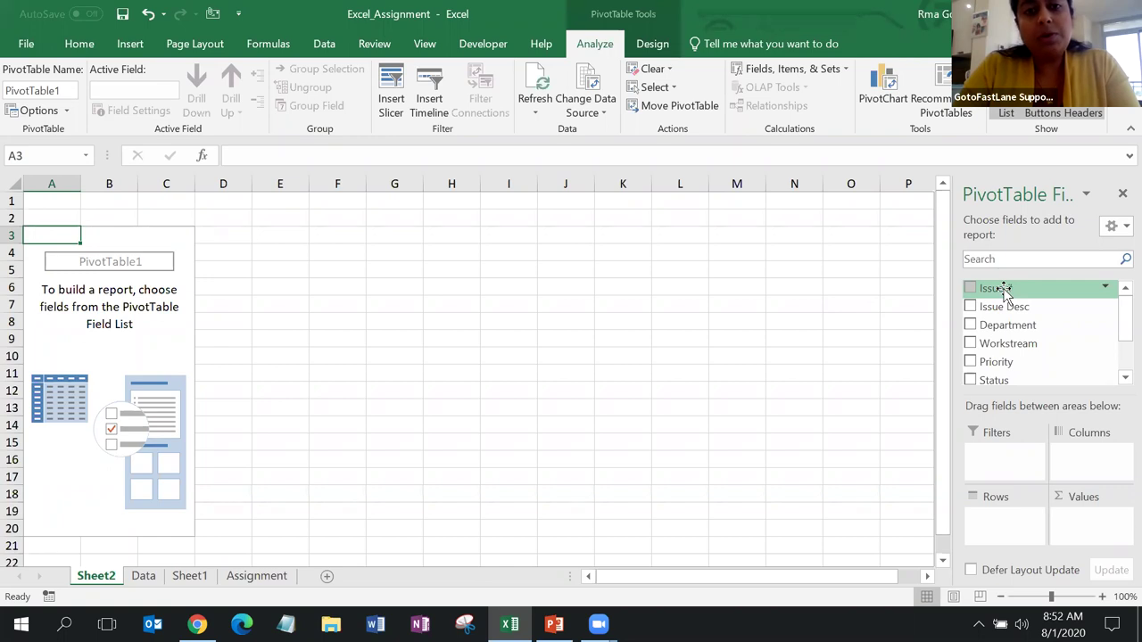
left_click_drag(1005, 293, 1092, 512)
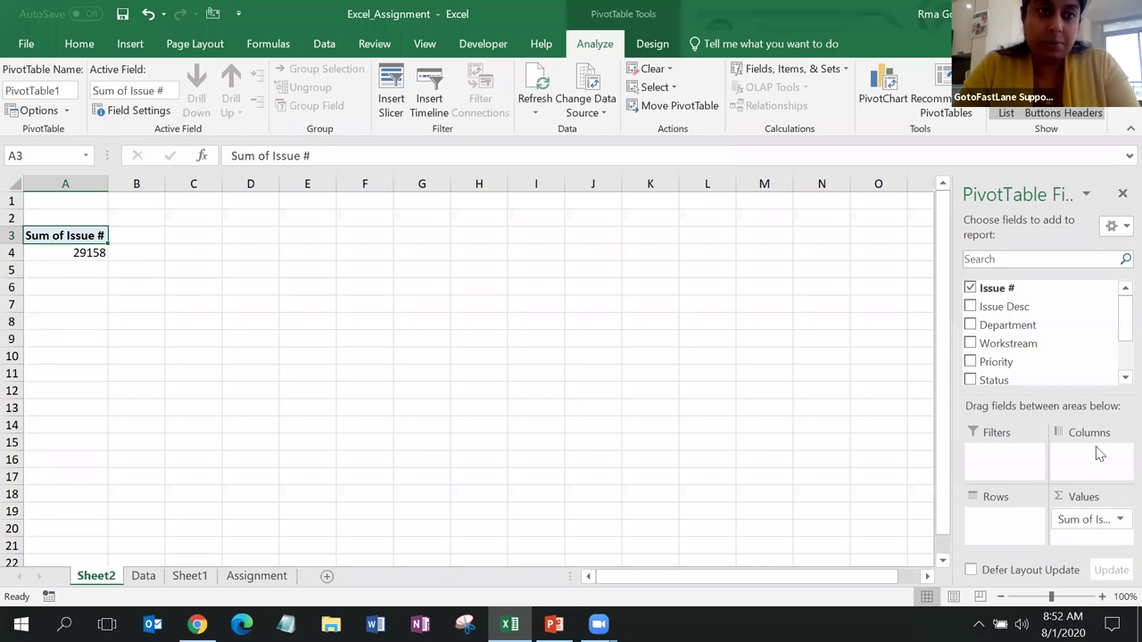
left_click(1114, 521)
left_click(1037, 500)
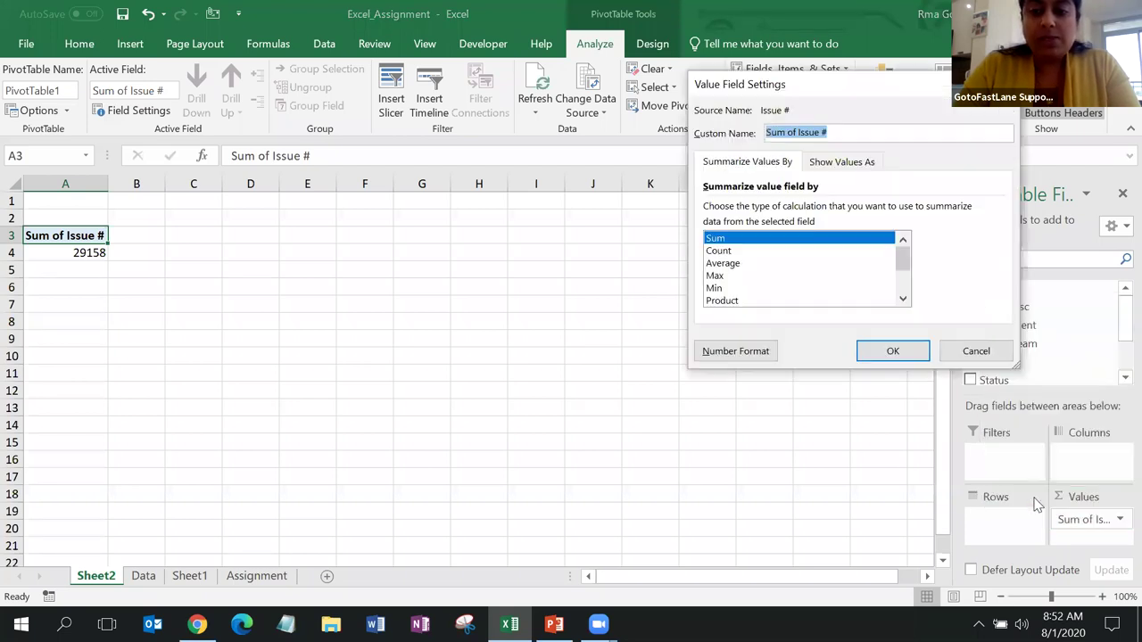
left_click(720, 253)
left_click(882, 351)
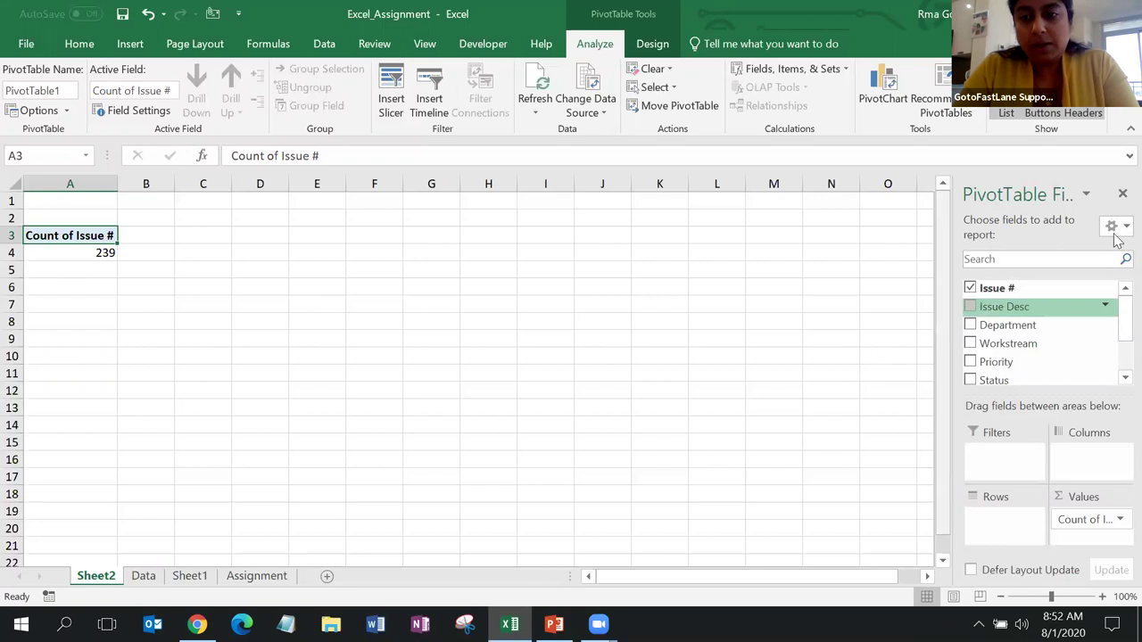
Add Priority as the PivotTable's row field and Status as its report filter.
scroll(1116, 338, "down", 1)
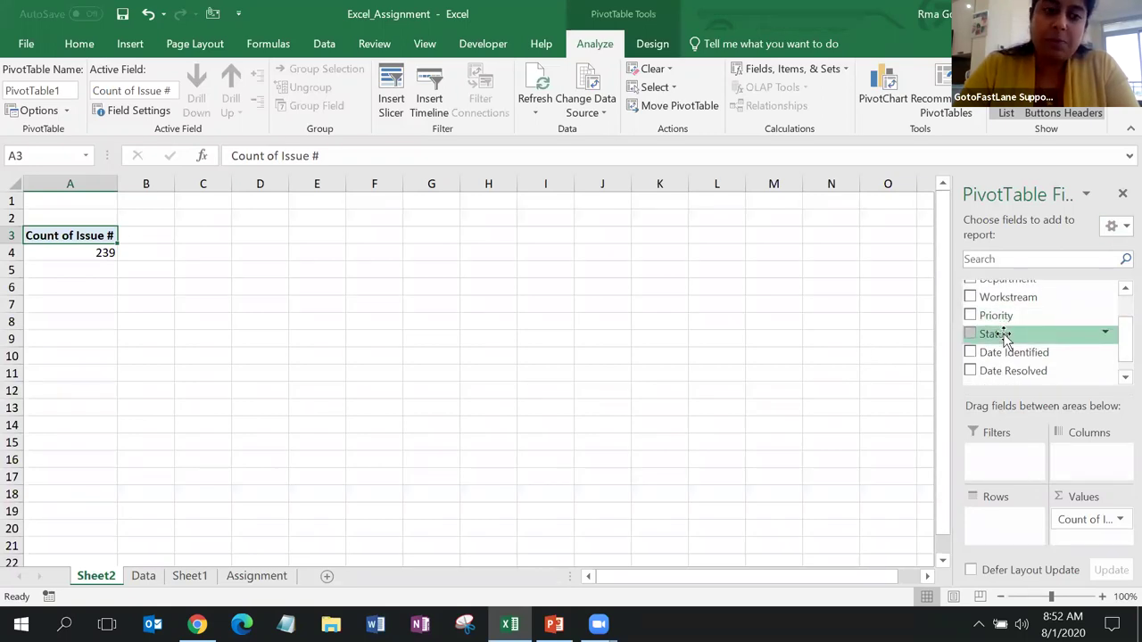
left_click_drag(1012, 323, 1001, 519)
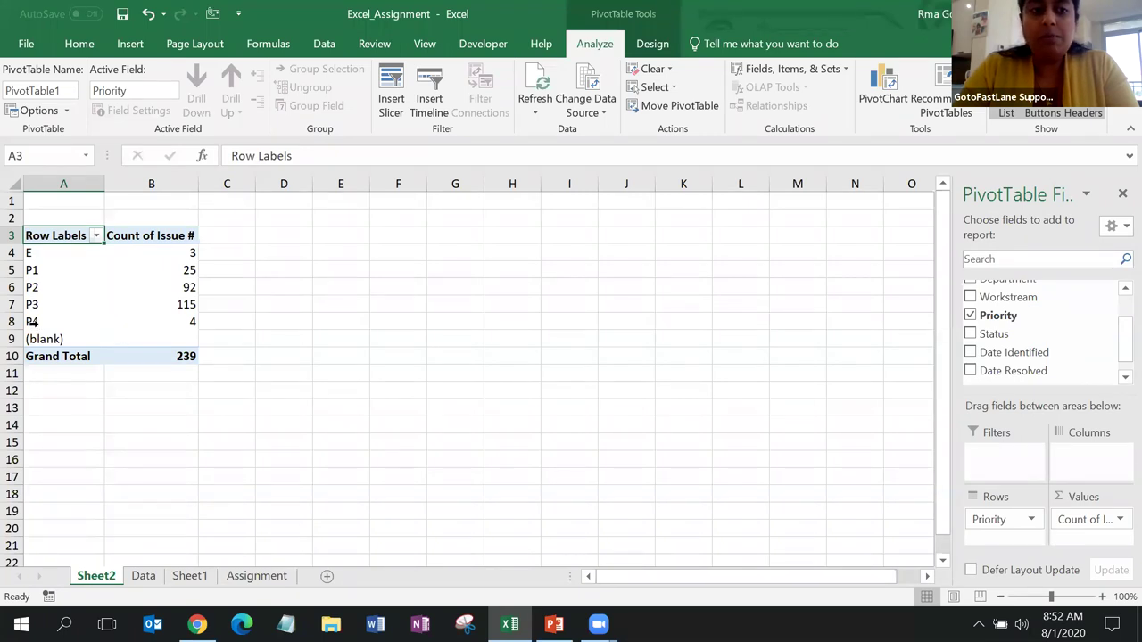
left_click(40, 338)
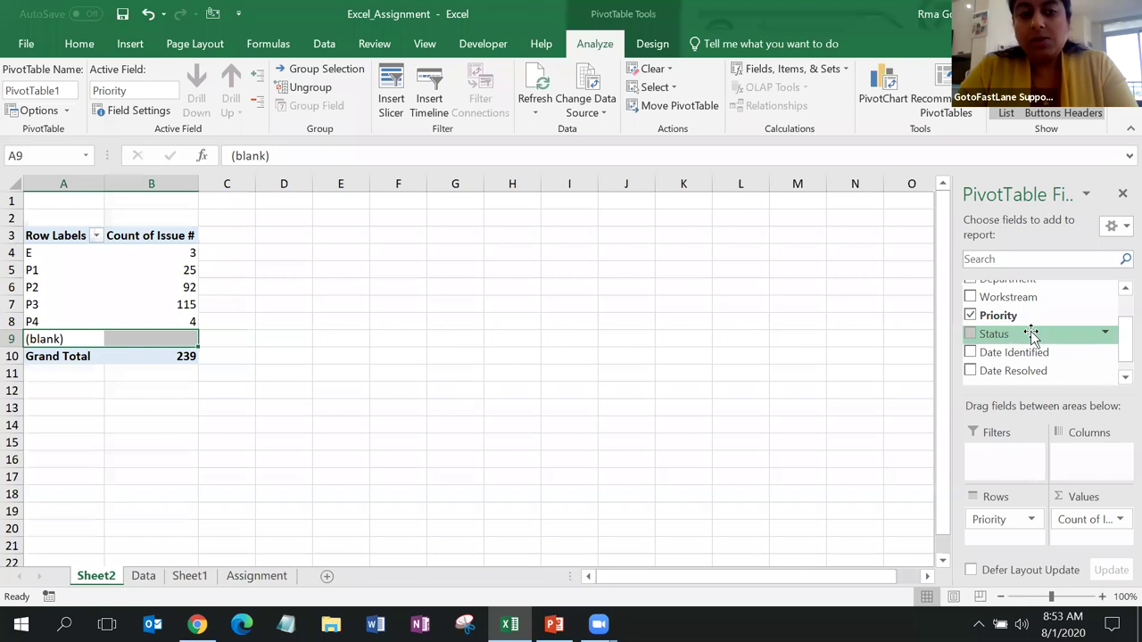
left_click_drag(1030, 334, 1008, 459)
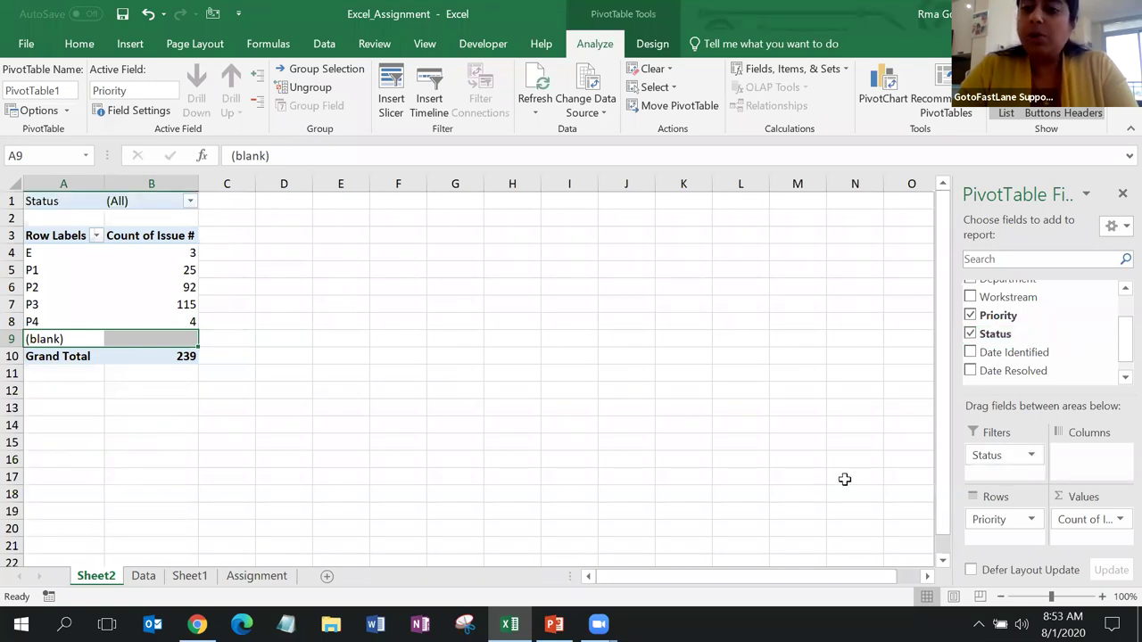
Filter the PivotTable's Status to Closed.
left_click(190, 202)
left_click(33, 255)
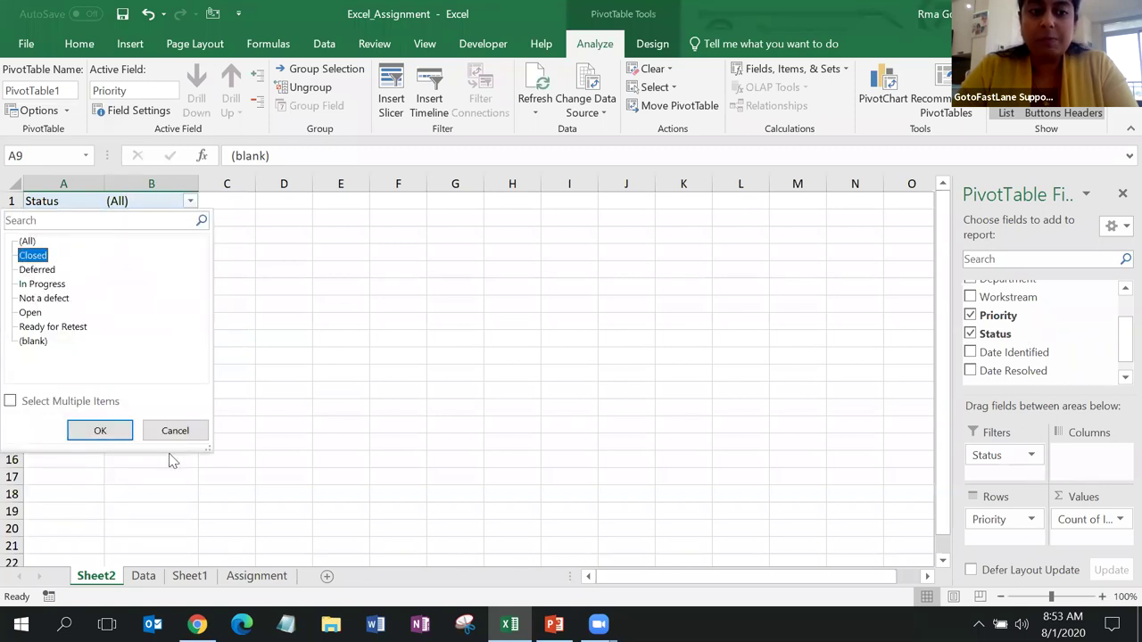
left_click(100, 430)
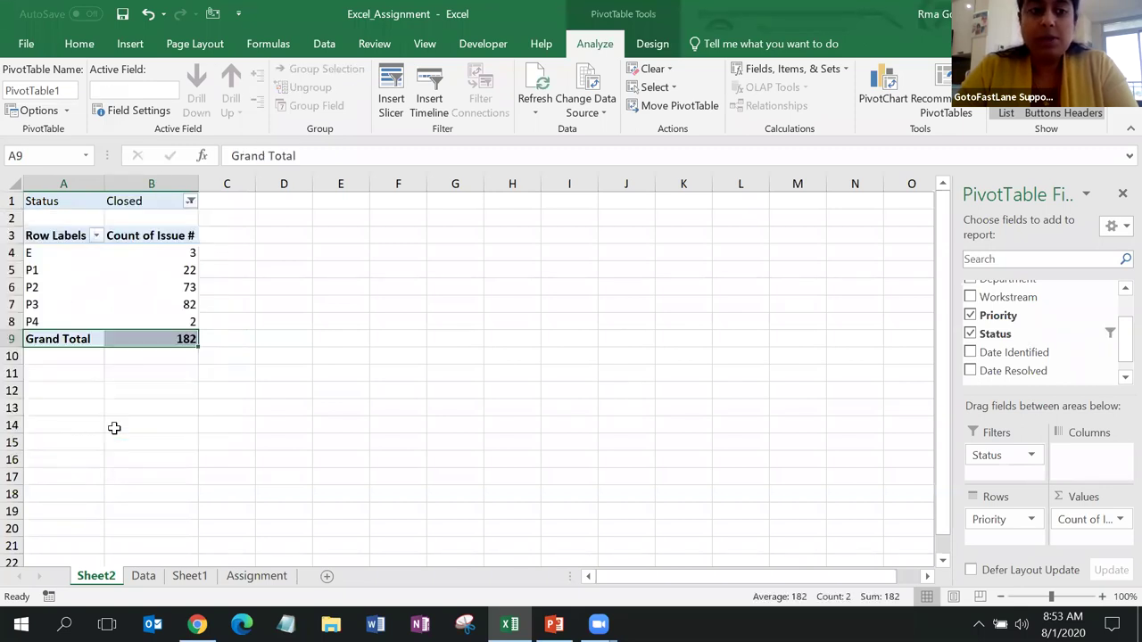
Examine the closed-issue counts per priority and the grand total on Sheet2, comparing them with the Data sheet.
left_click(166, 303)
left_click(152, 339)
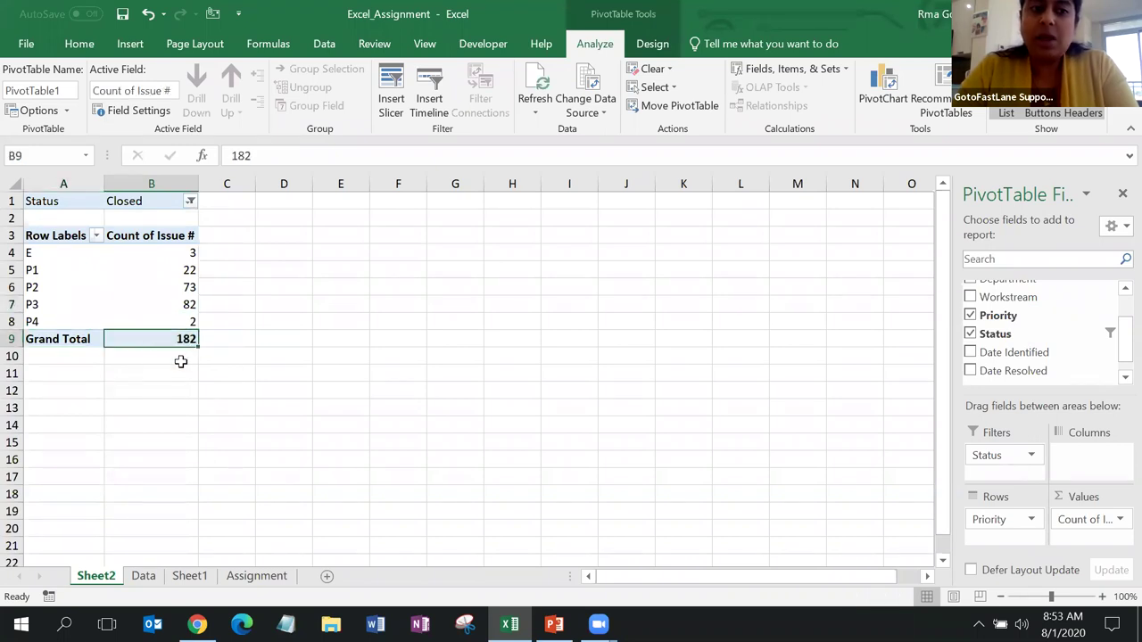
left_click(143, 575)
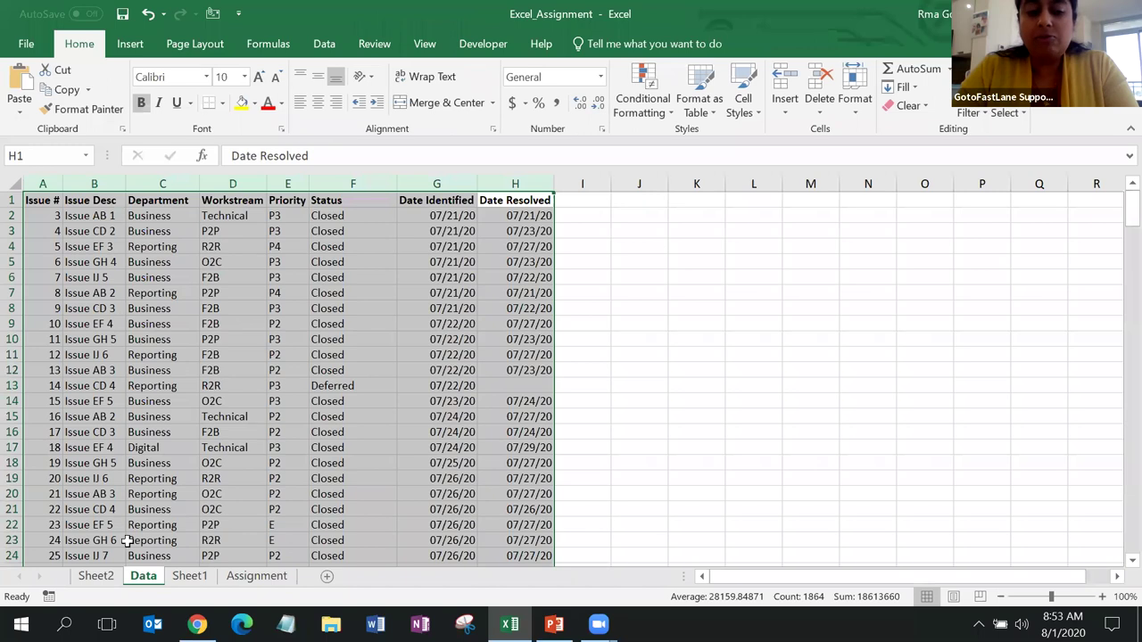
left_click(95, 575)
left_click_drag(154, 253, 162, 321)
left_click(158, 345)
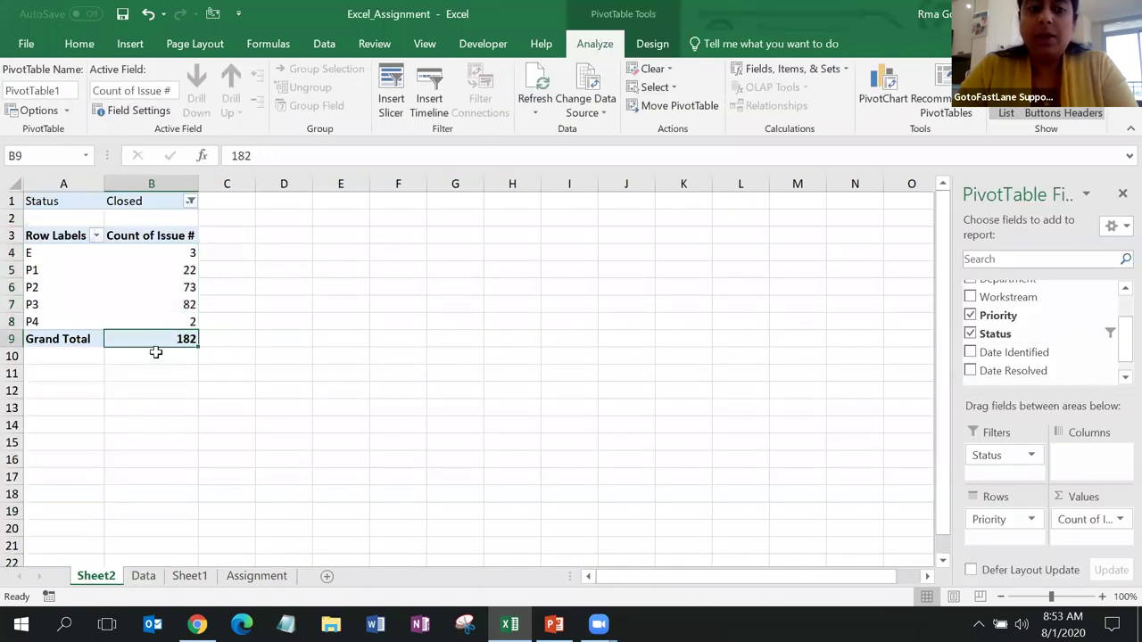
left_click(141, 576)
left_click(95, 575)
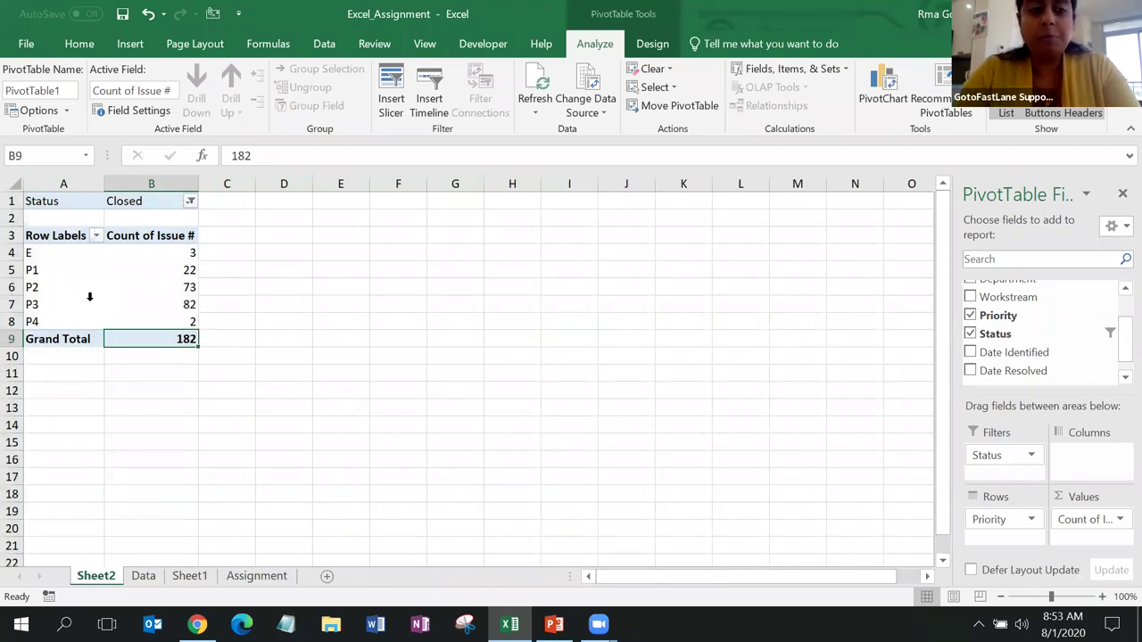
left_click(90, 298)
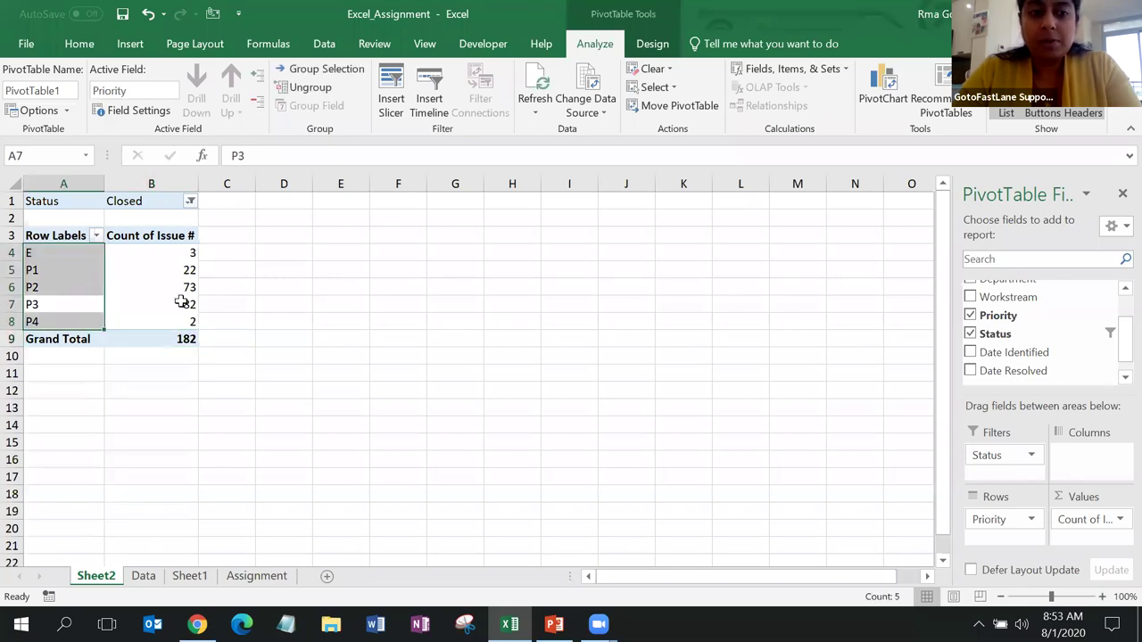
left_click(178, 302)
left_click(185, 339)
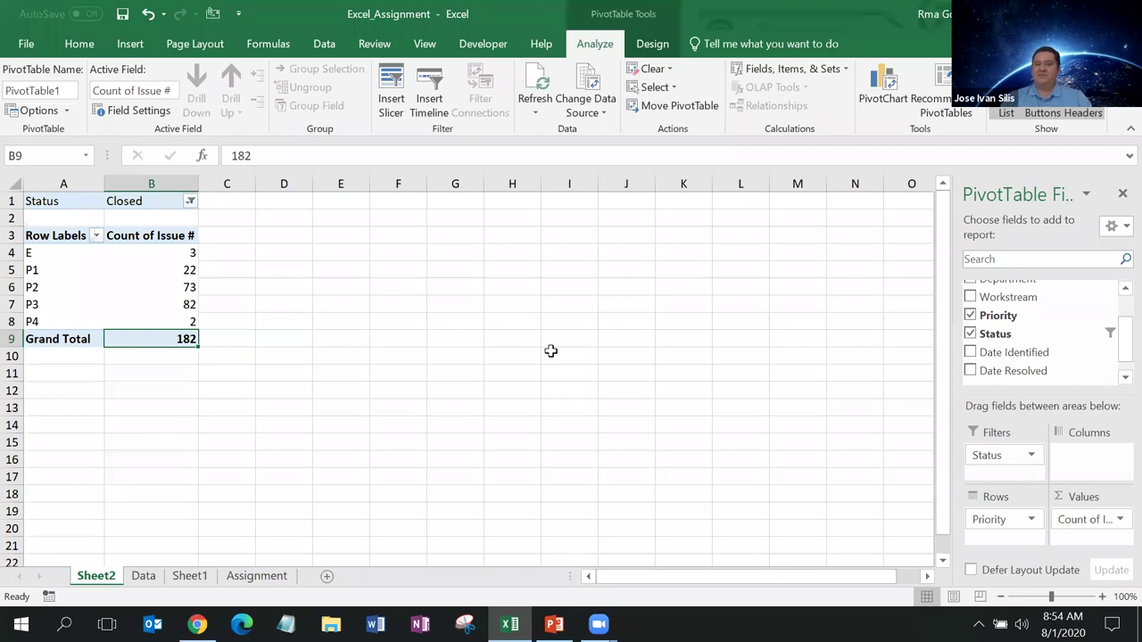
left_click(59, 207)
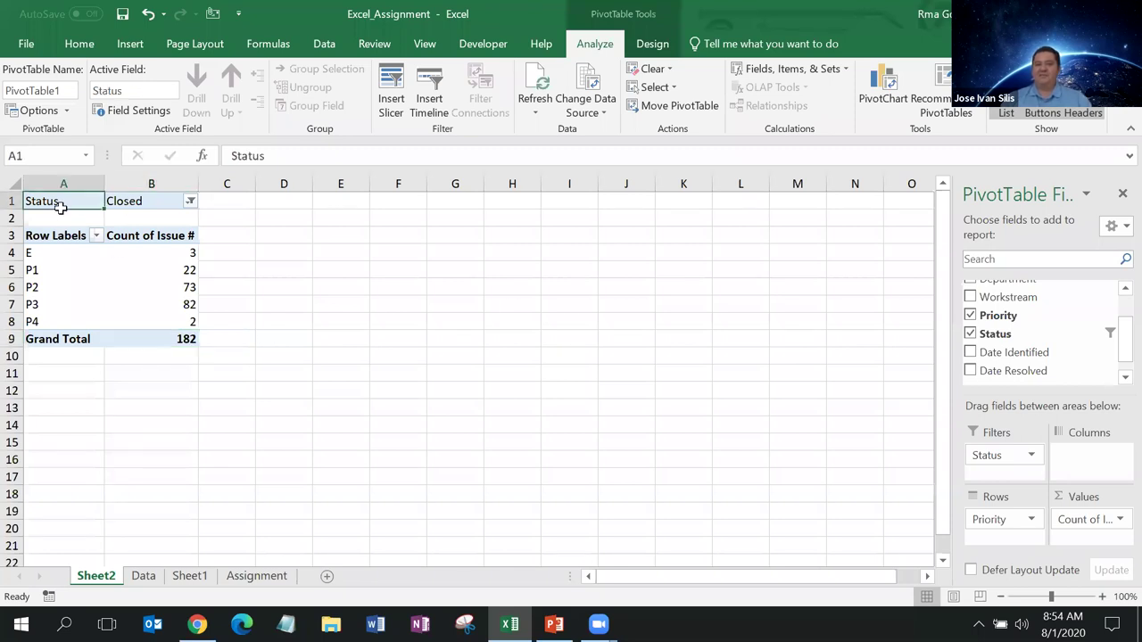
left_click(140, 340)
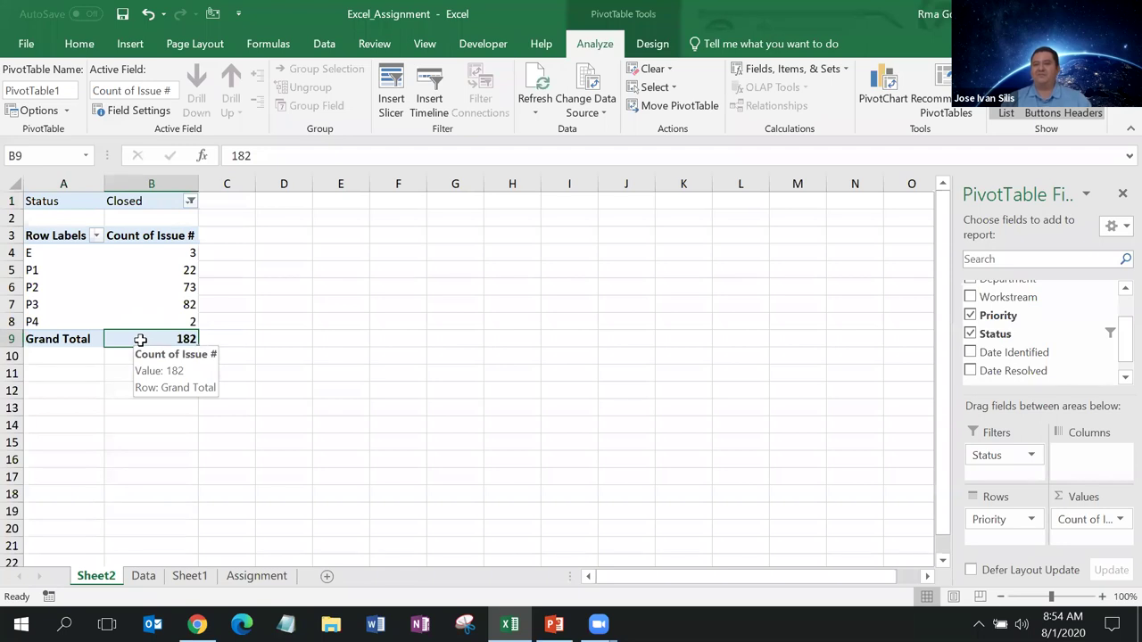
Insert a Clustered Column PivotChart of the closed issues by priority.
left_click(33, 201)
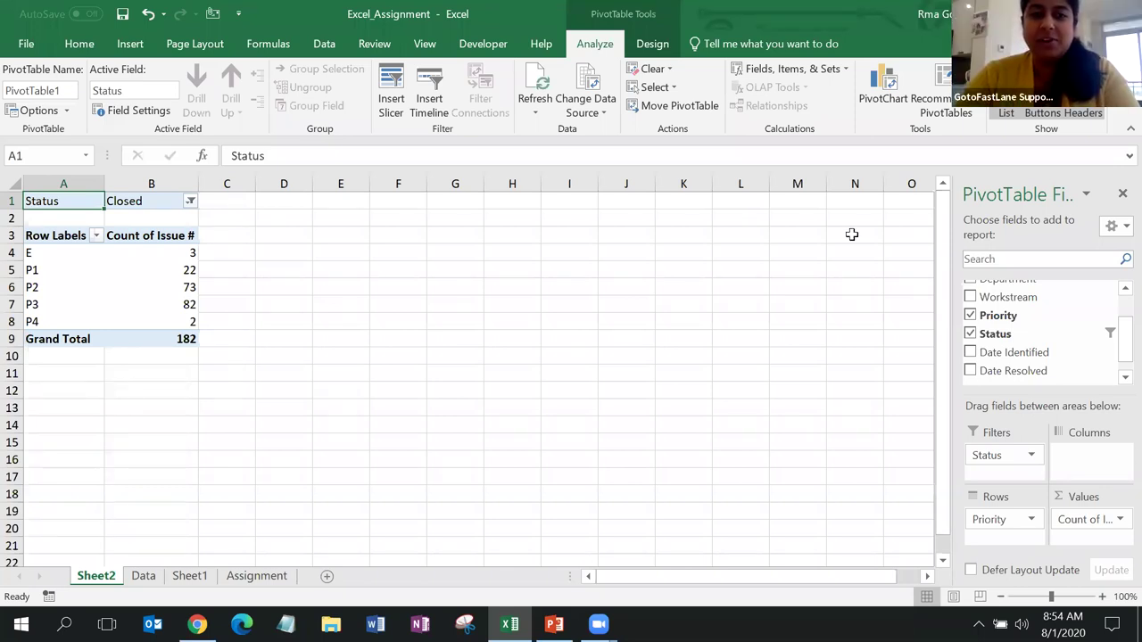
left_click(887, 99)
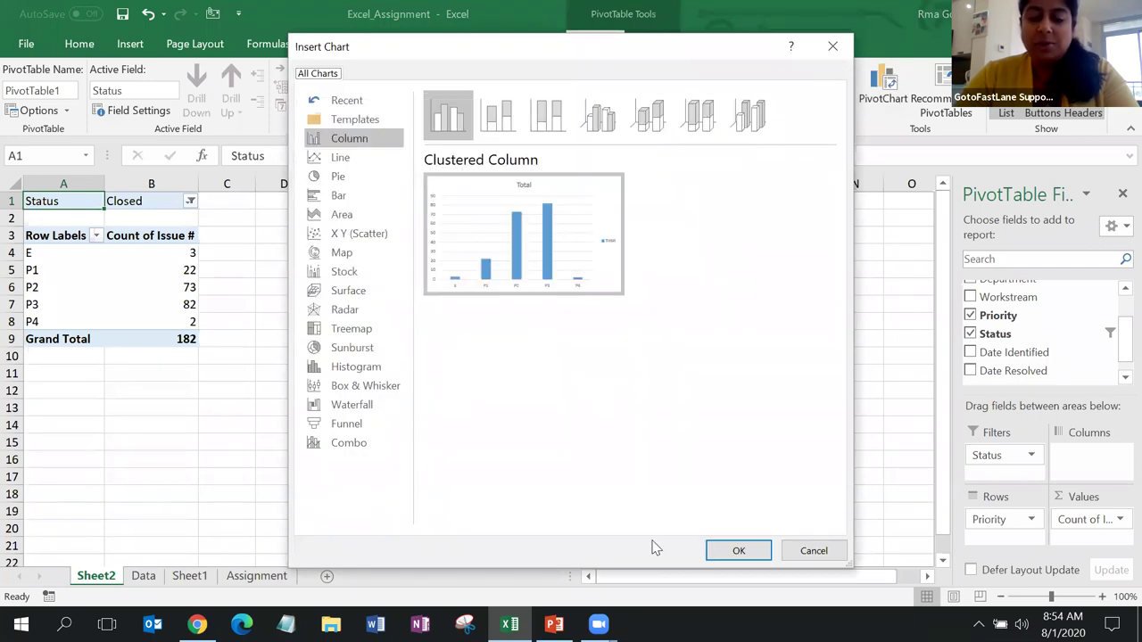
left_click(737, 551)
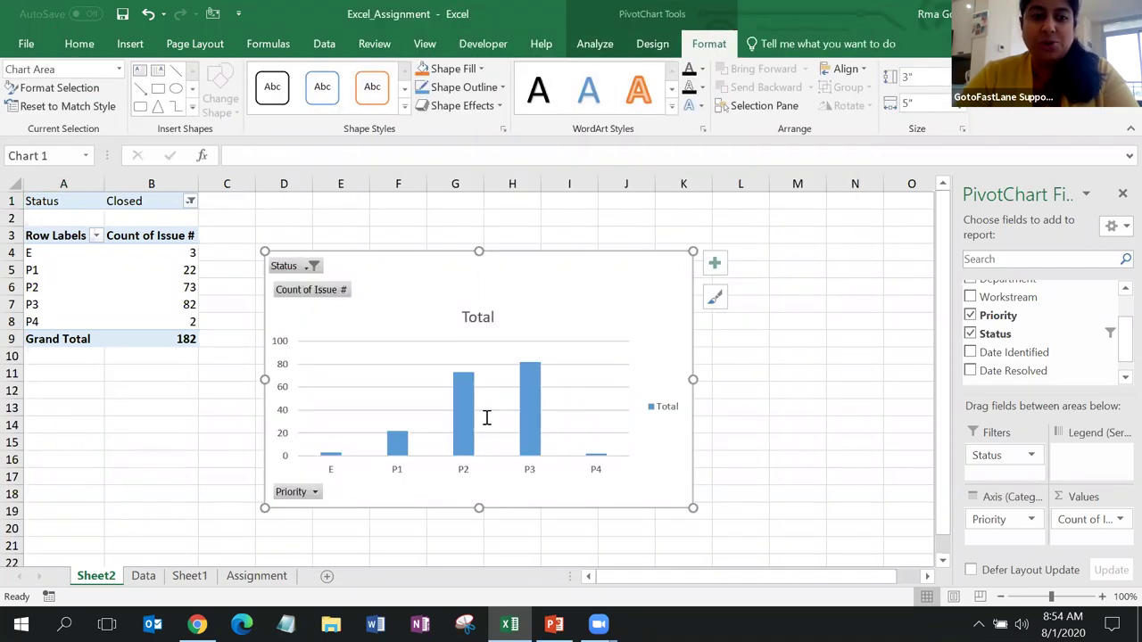
Recolor the PivotChart's columns orange and move the chart slightly up and away from the PivotTable.
left_click(652, 44)
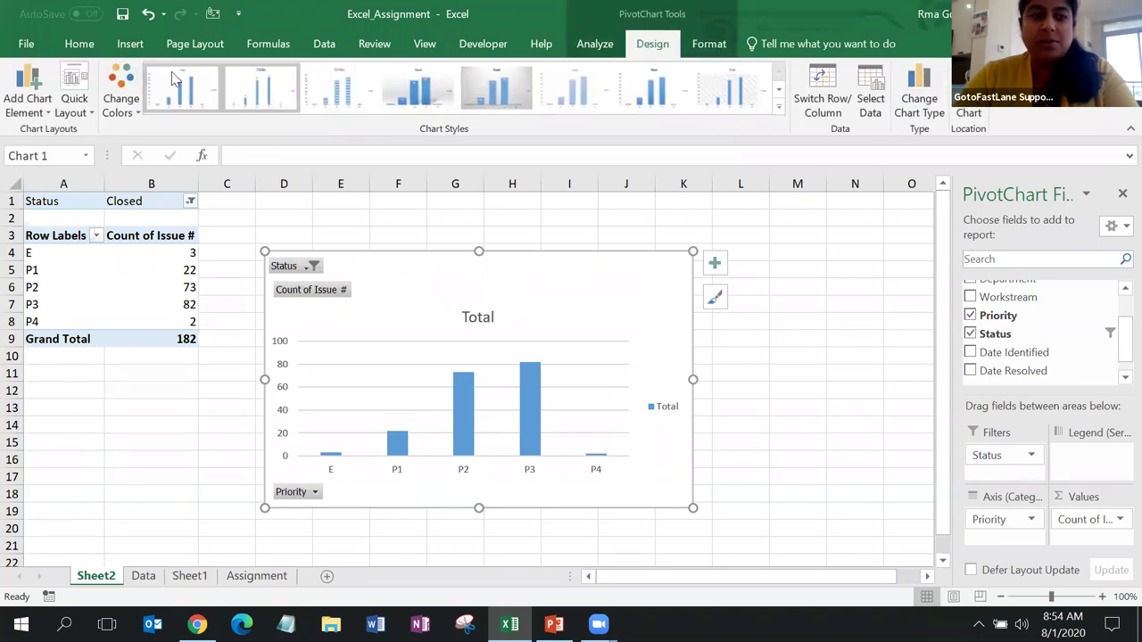
left_click(121, 100)
left_click(163, 214)
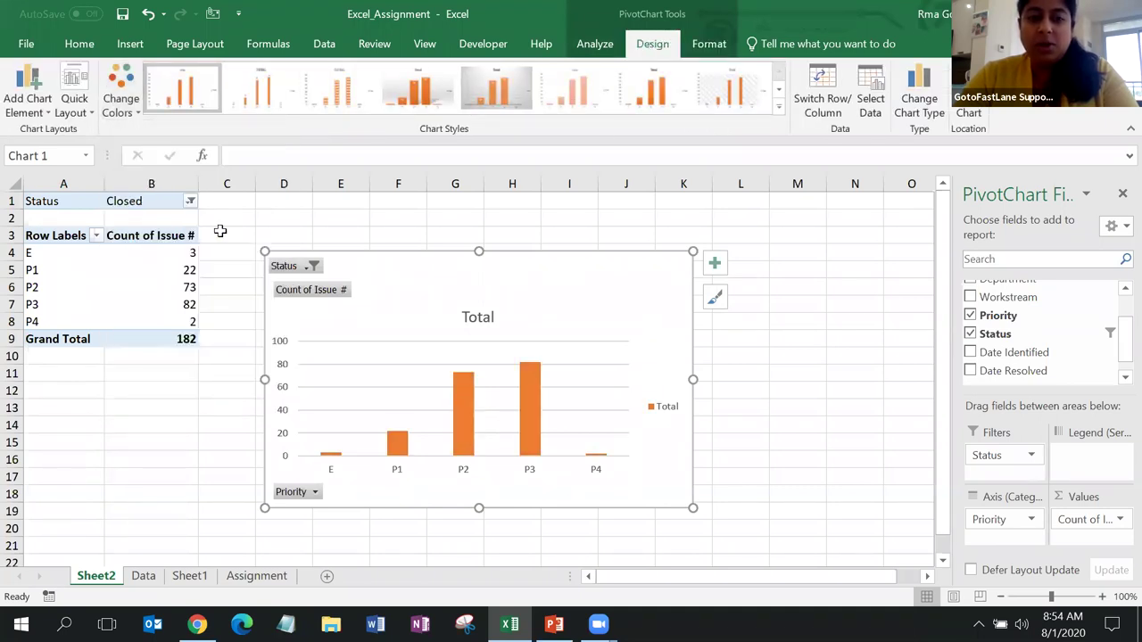
left_click_drag(625, 286, 665, 264)
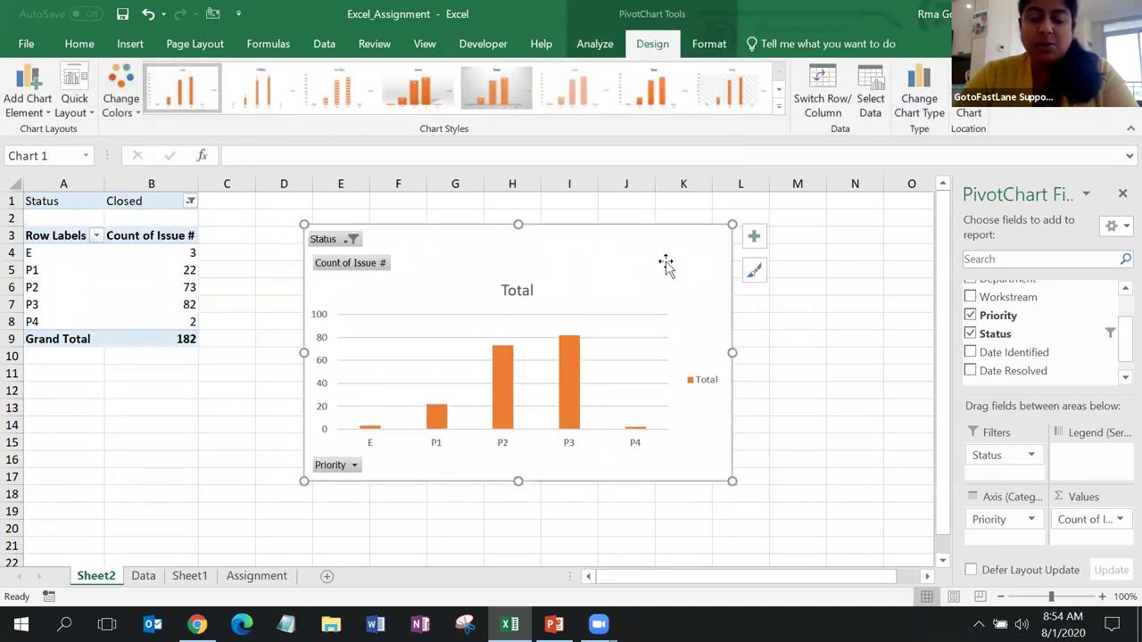
Apply the quick layout with a data table and vertical axis title to the PivotChart, and move the chart closer to the PivotTable.
left_click(73, 107)
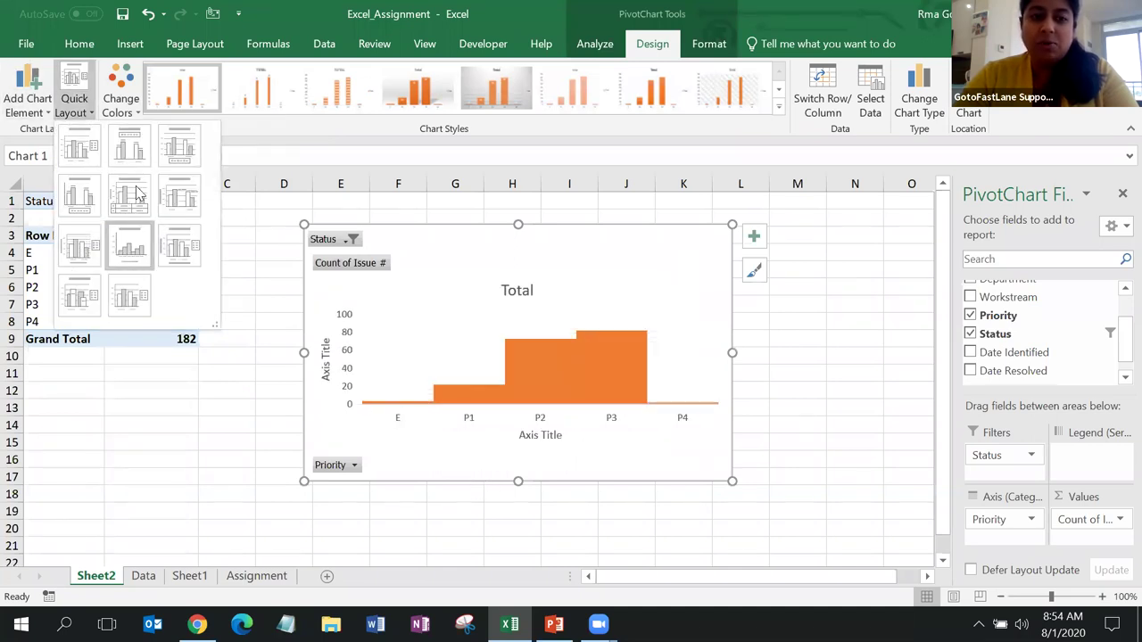
left_click(136, 191)
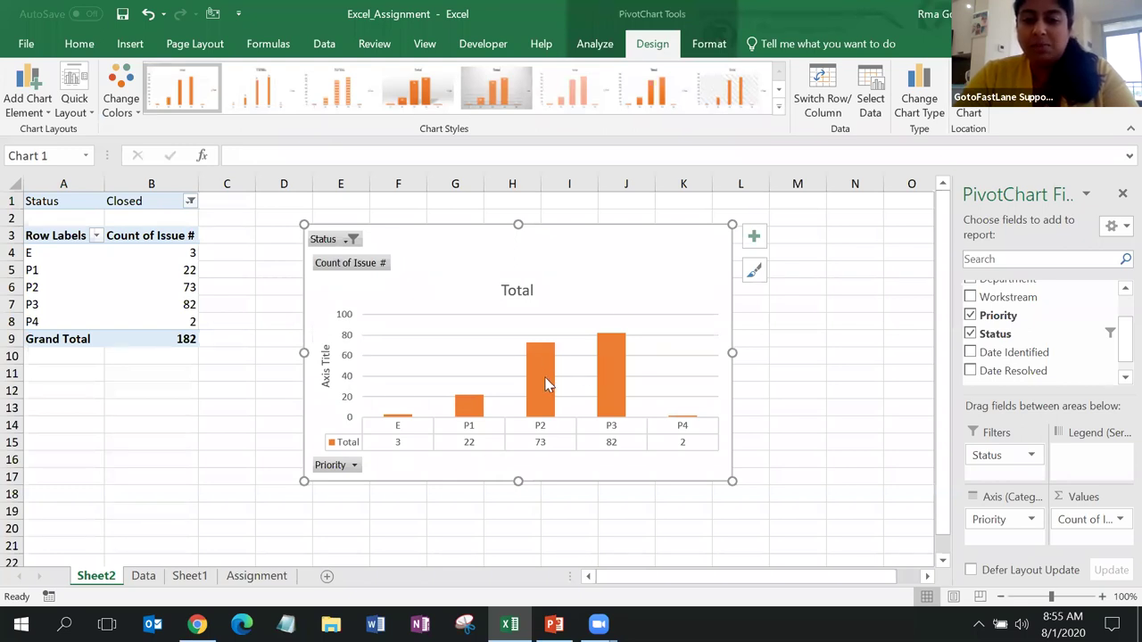
mouse_move(601, 341)
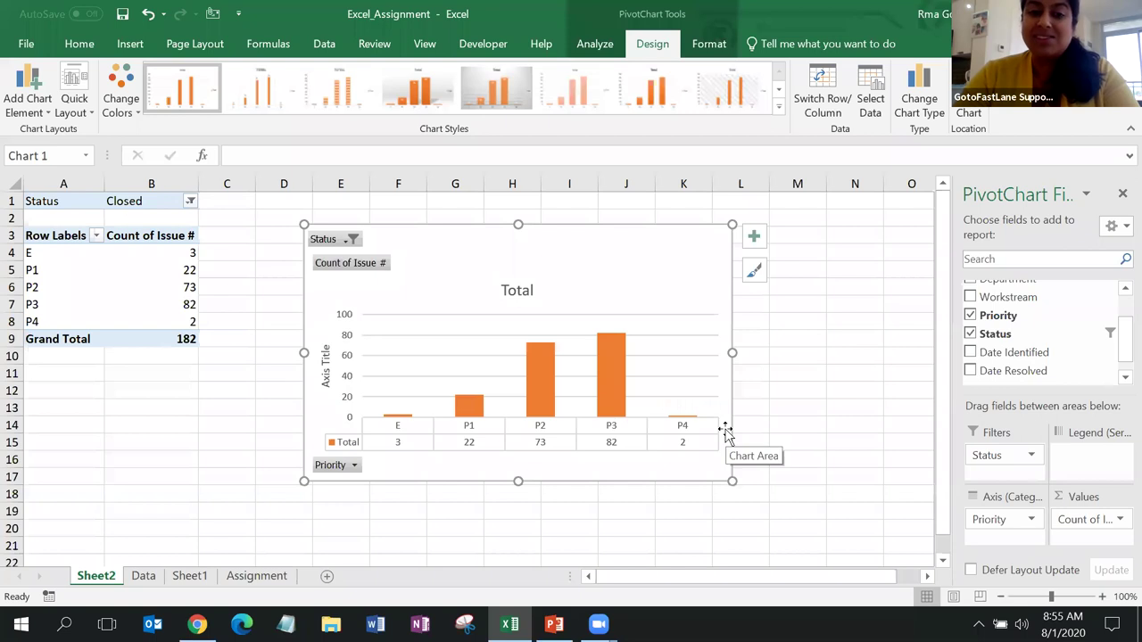
left_click_drag(576, 240, 535, 239)
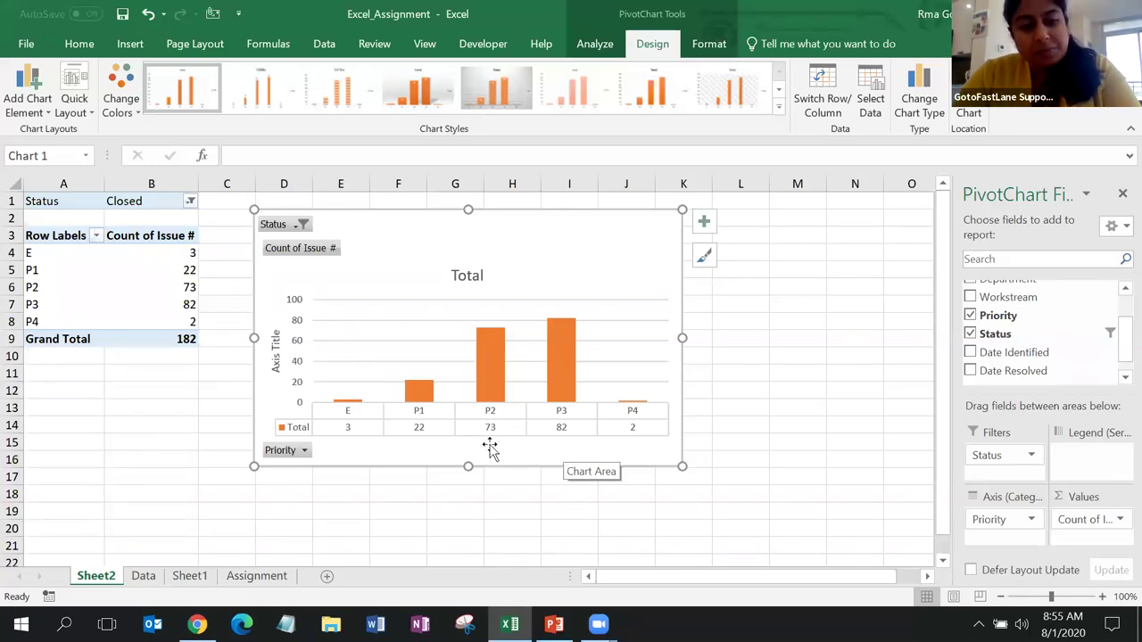
Review the required issue summaries and the sample tables and charts on the Assignment sheet.
left_click(258, 576)
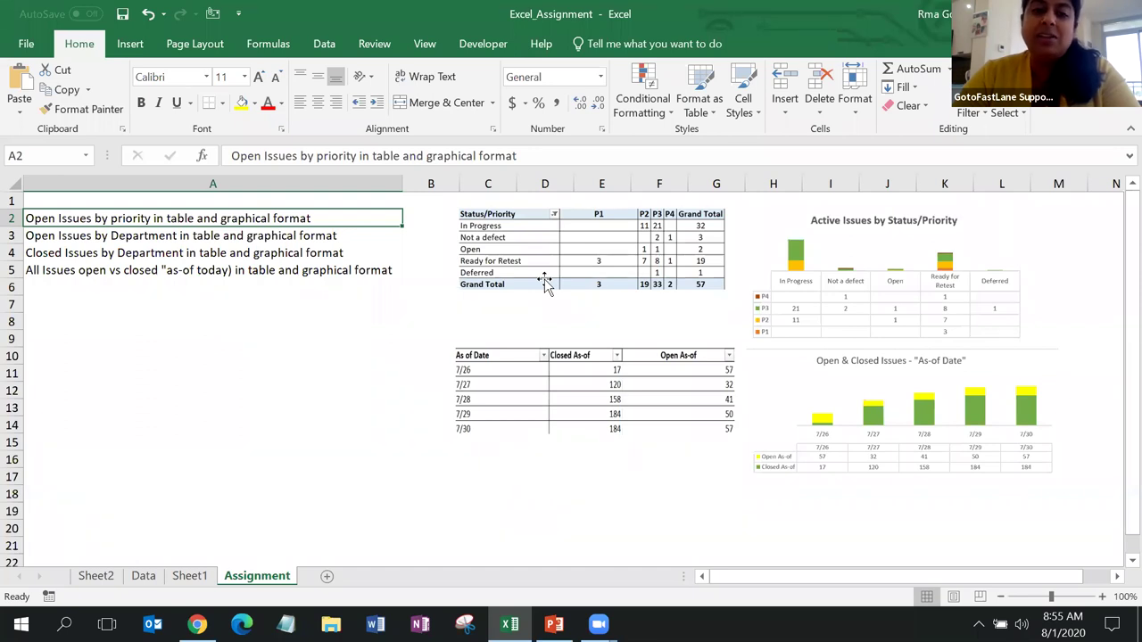
On Sheet2, move Status from the PivotChart's filters to its axis and move Priority to the legend series.
left_click(189, 575)
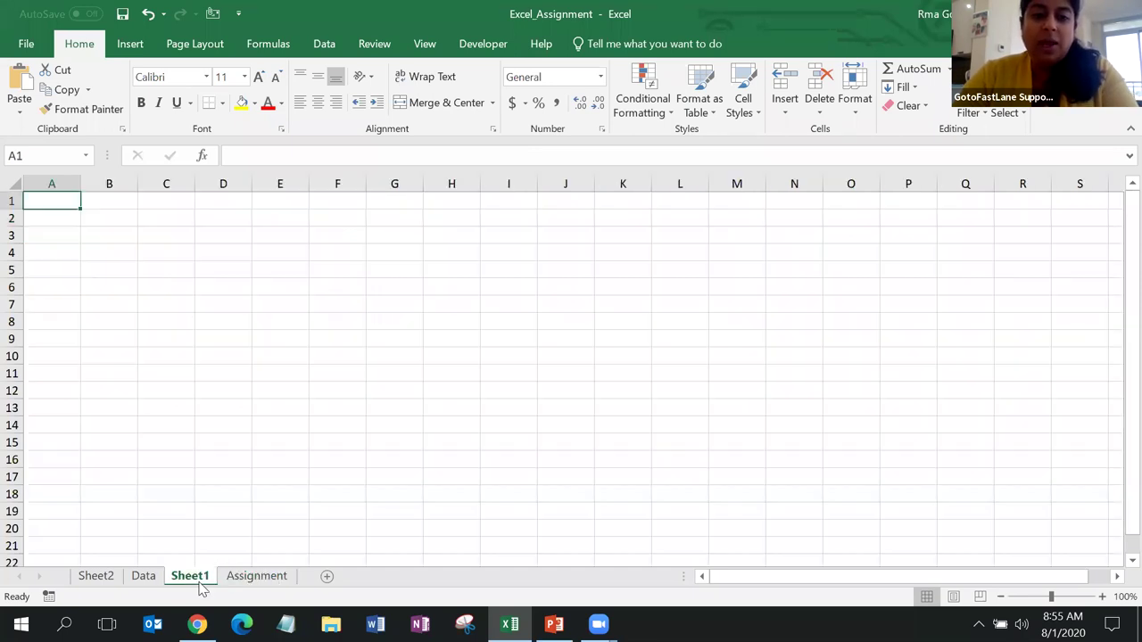
left_click(95, 575)
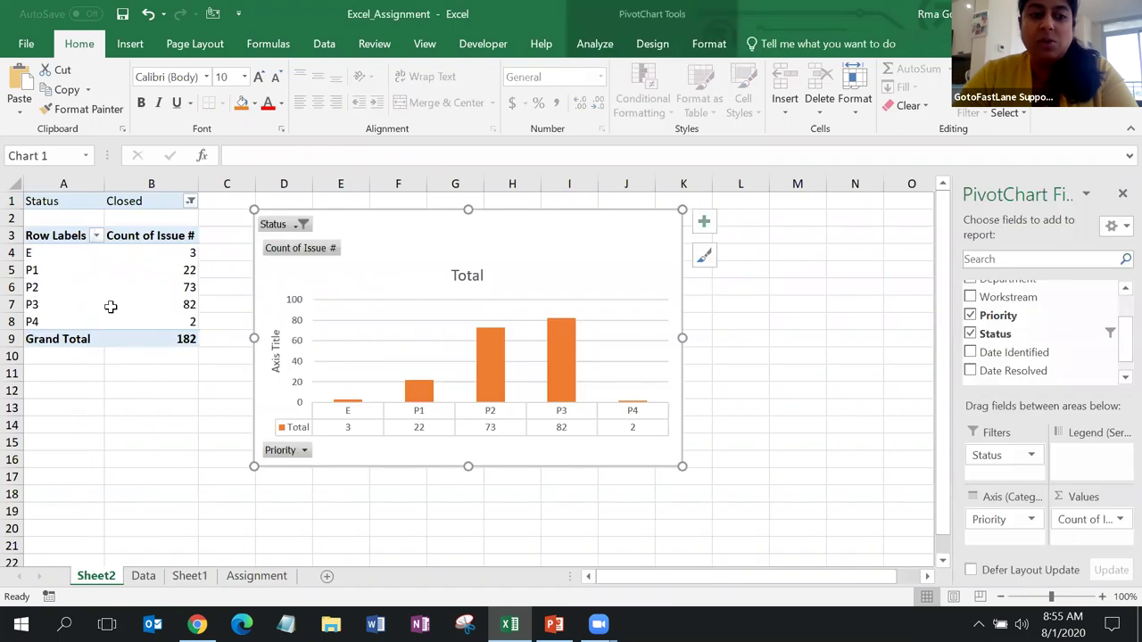
mouse_move(149, 343)
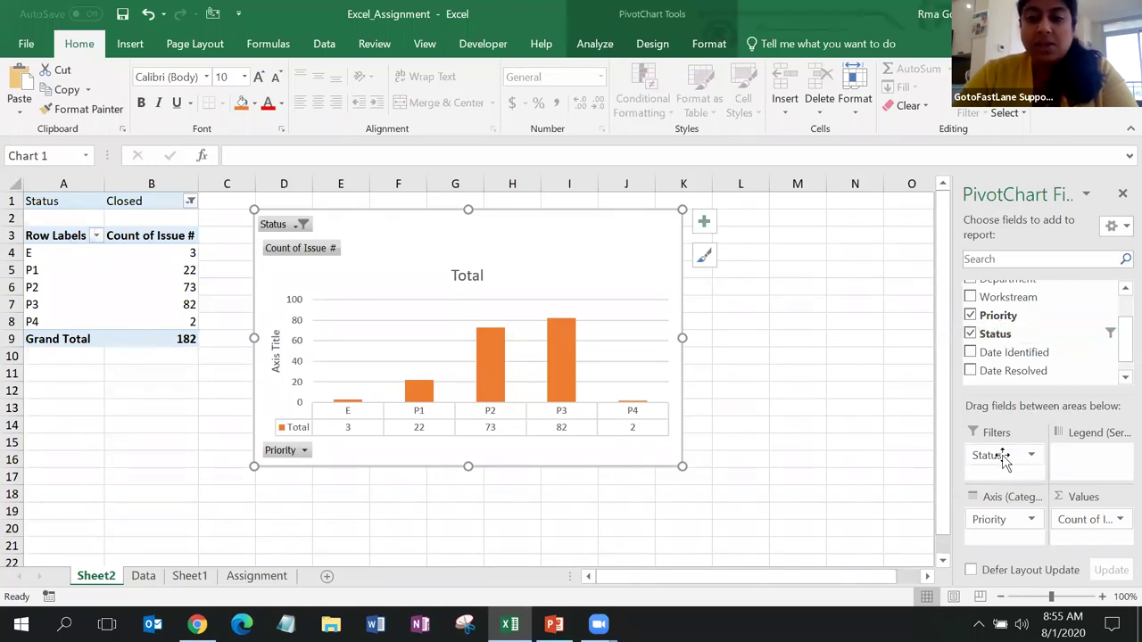
left_click_drag(999, 464, 993, 541)
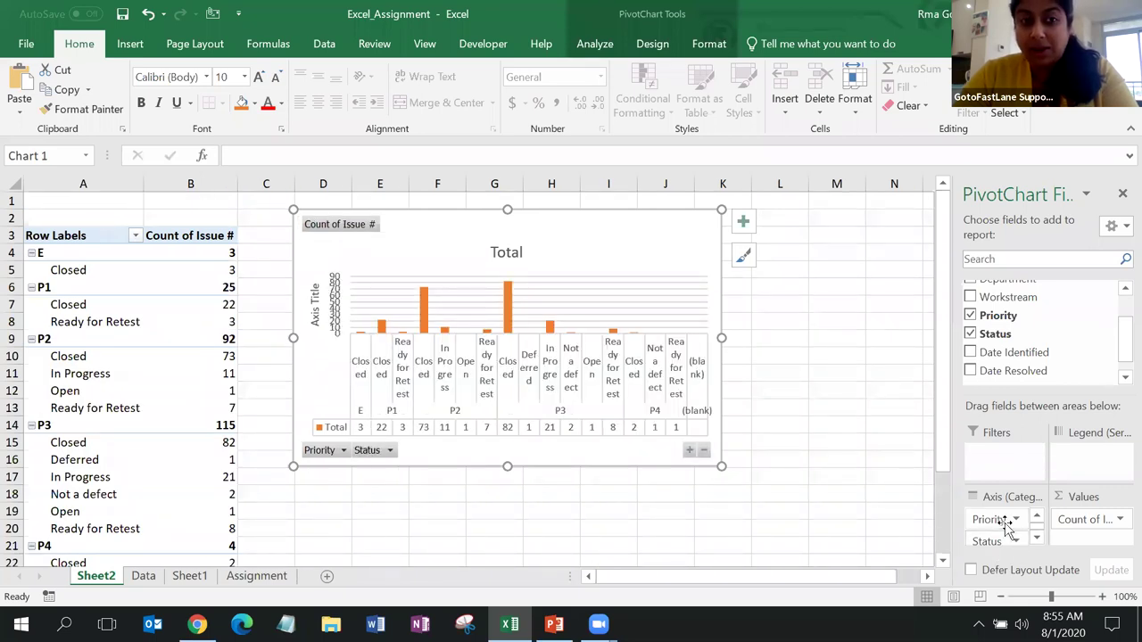
left_click_drag(1006, 526, 1088, 470)
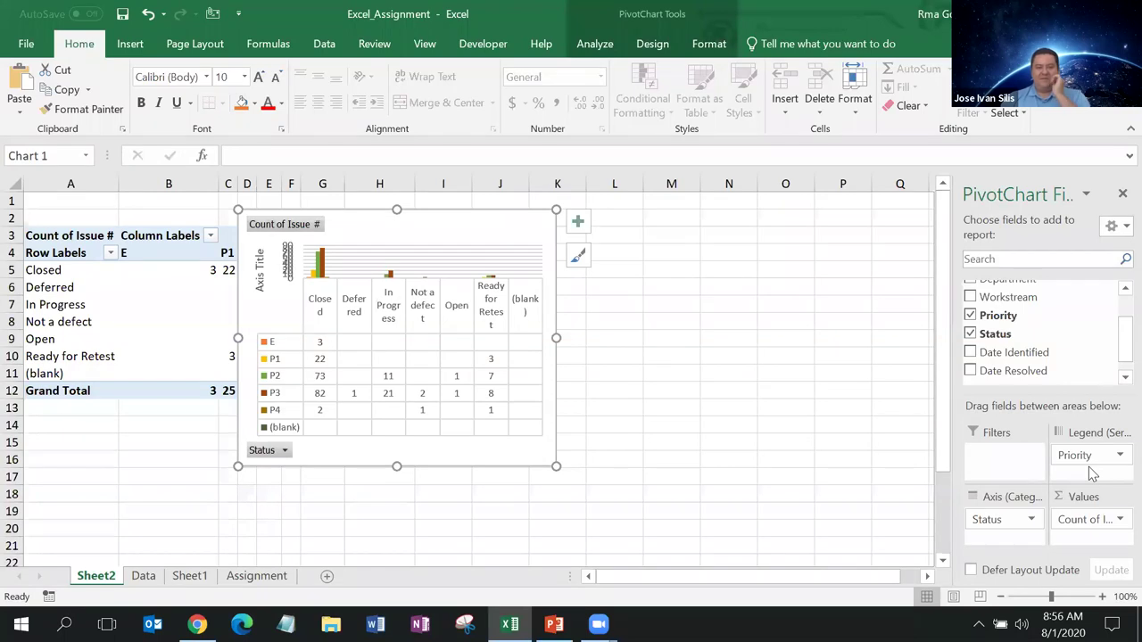
Return Status to the filters and Priority to the axis, and move the chart farther away from the PivotTable.
left_click_drag(1091, 455, 999, 459)
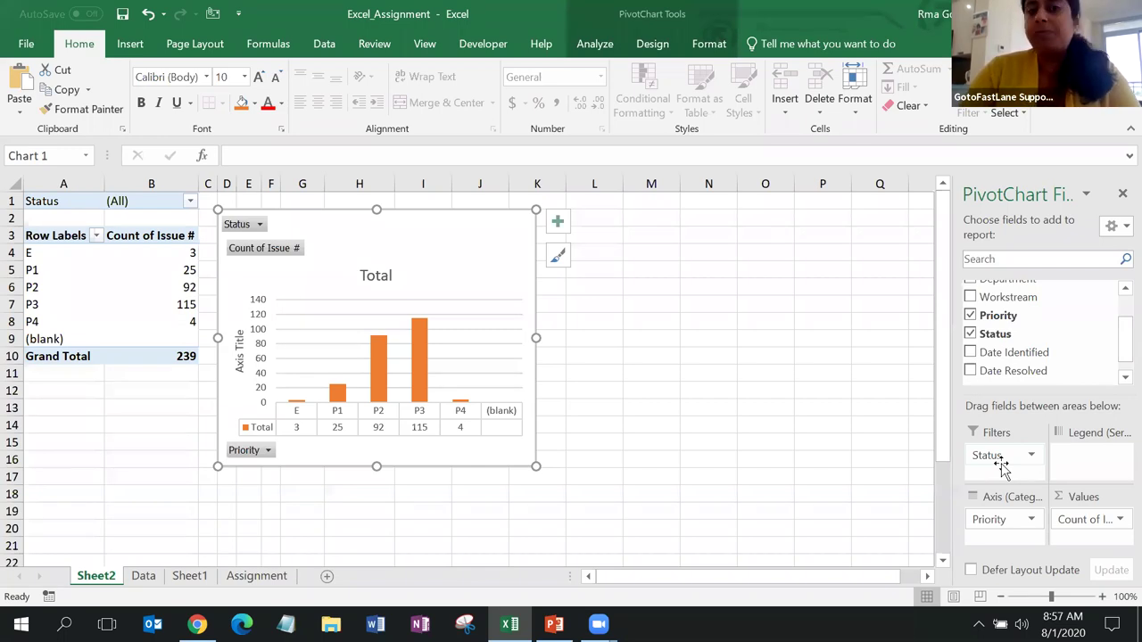
left_click_drag(473, 247, 652, 247)
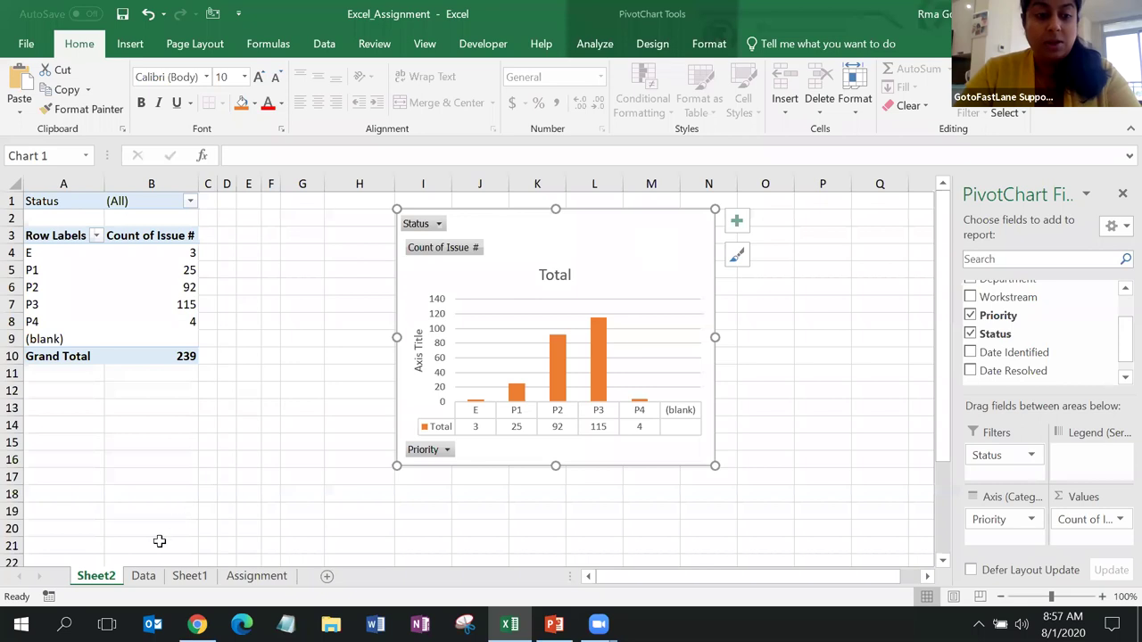
On the Assignment sheet, change cell A2 to "Open Issues by Status & priority in table and graphical format".
left_click(143, 576)
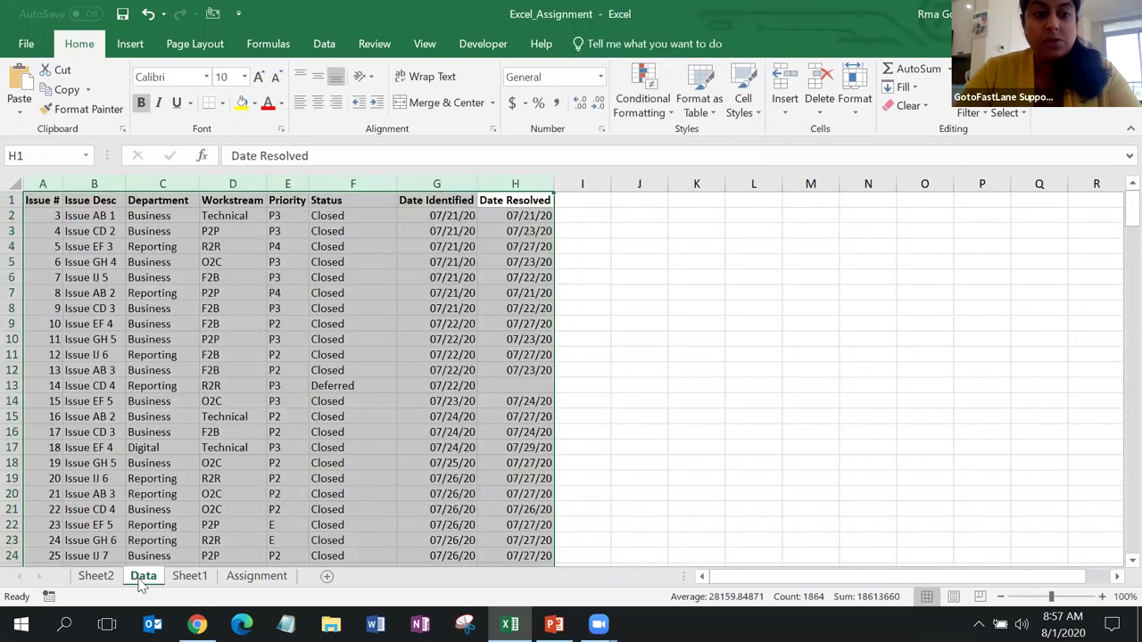
left_click(198, 578)
left_click(253, 577)
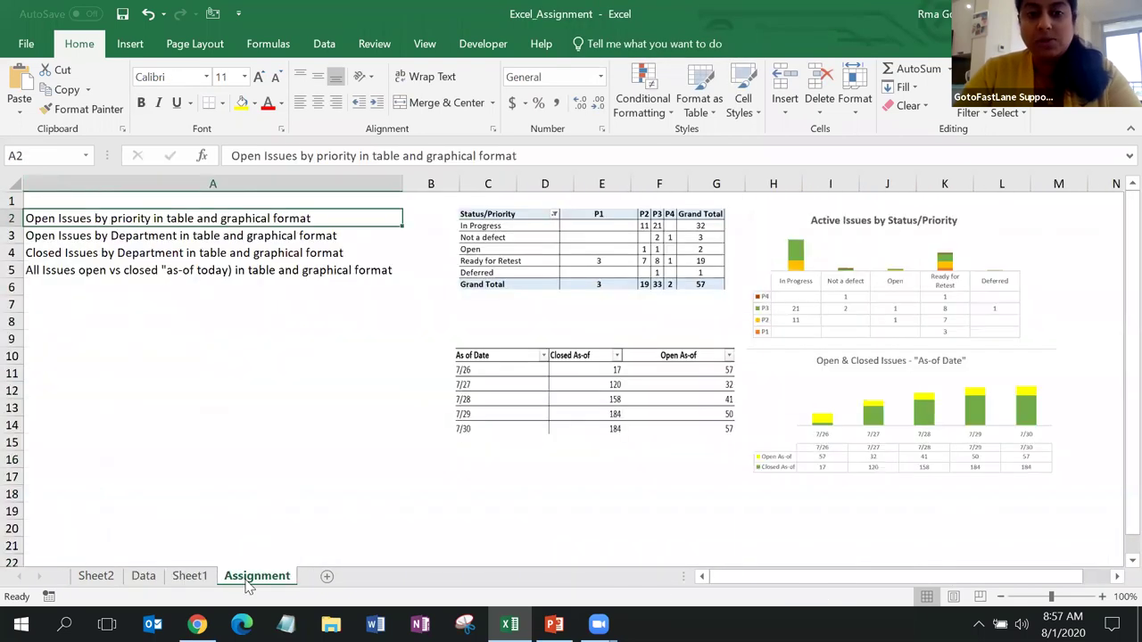
left_click(560, 278)
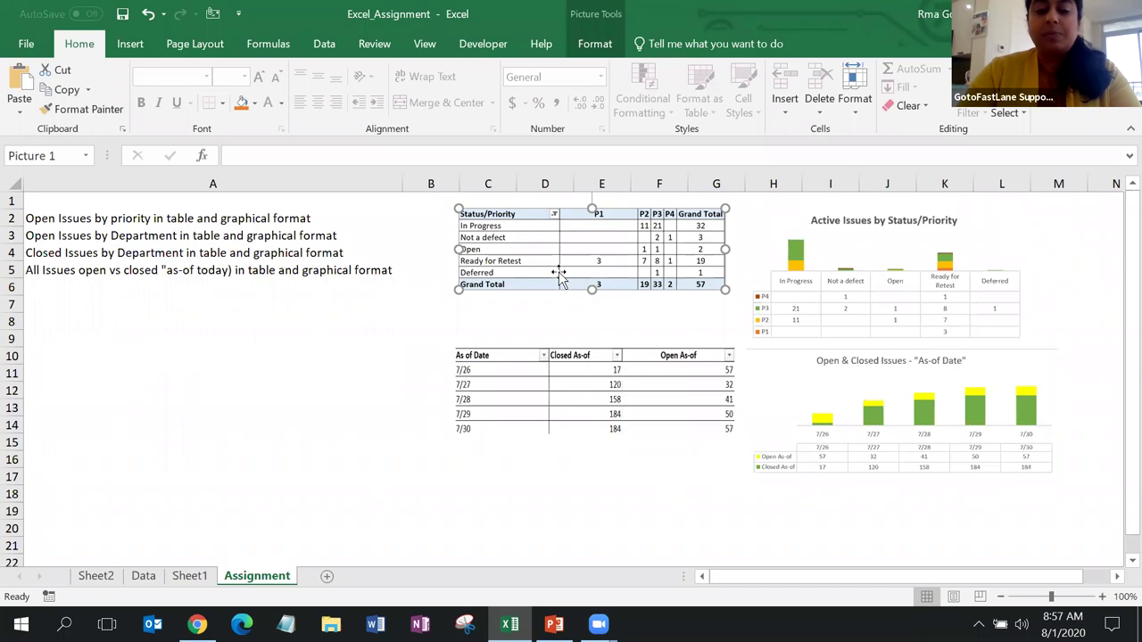
left_click(135, 220)
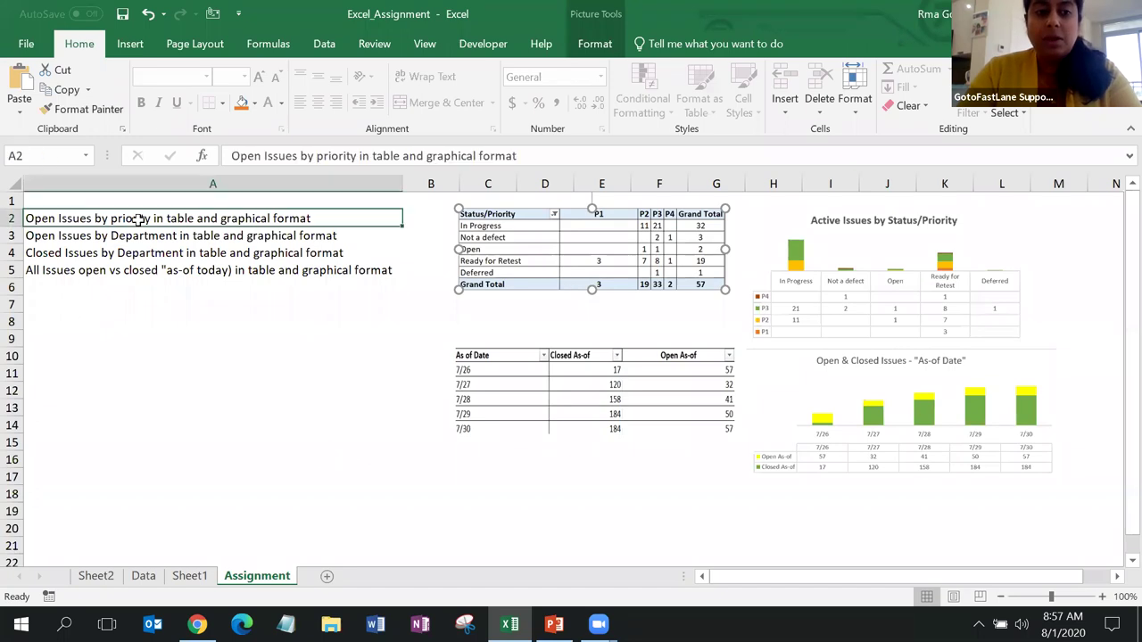
left_click(316, 156)
type("Status &")
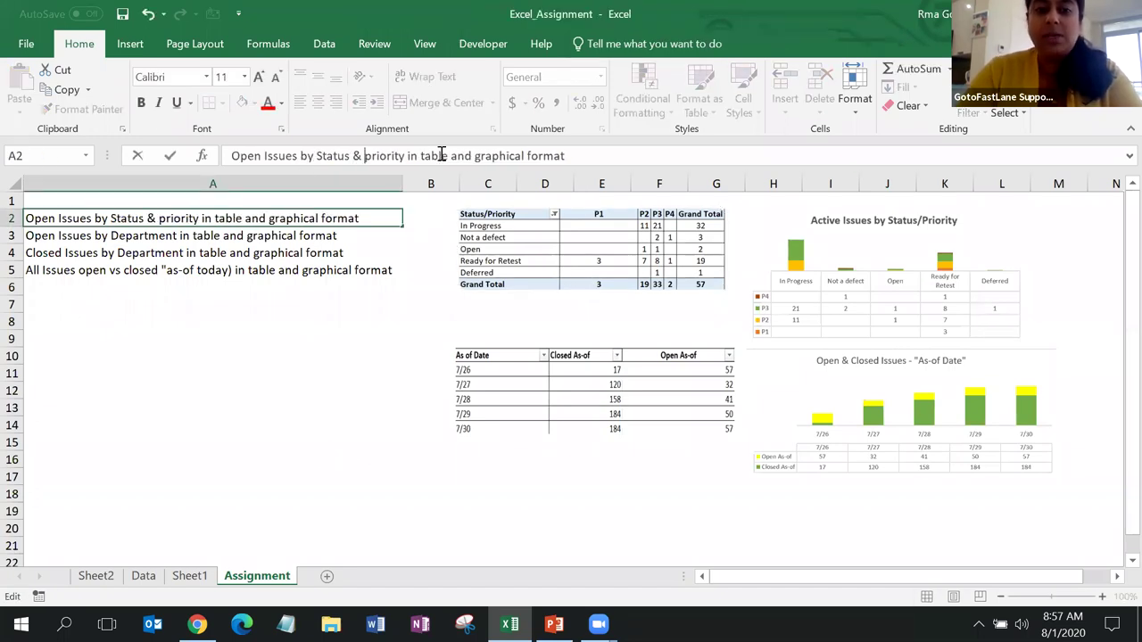
left_click(644, 273)
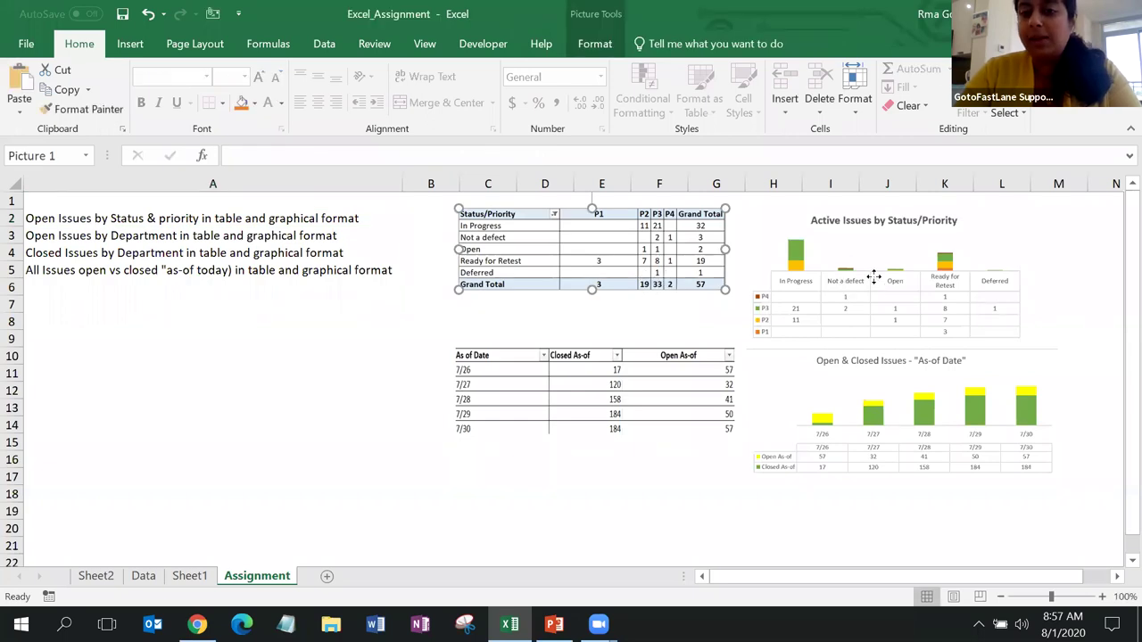
Replace Priority with Department on the axis of the Sheet2 PivotChart and check the issue counts by department.
left_click(873, 277)
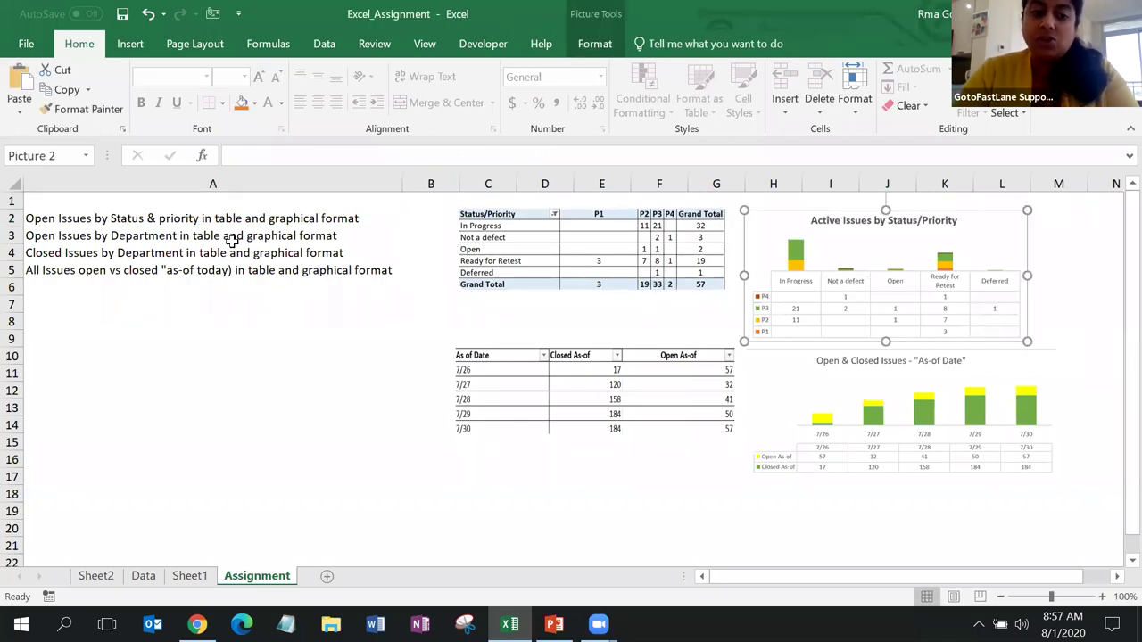
left_click(142, 575)
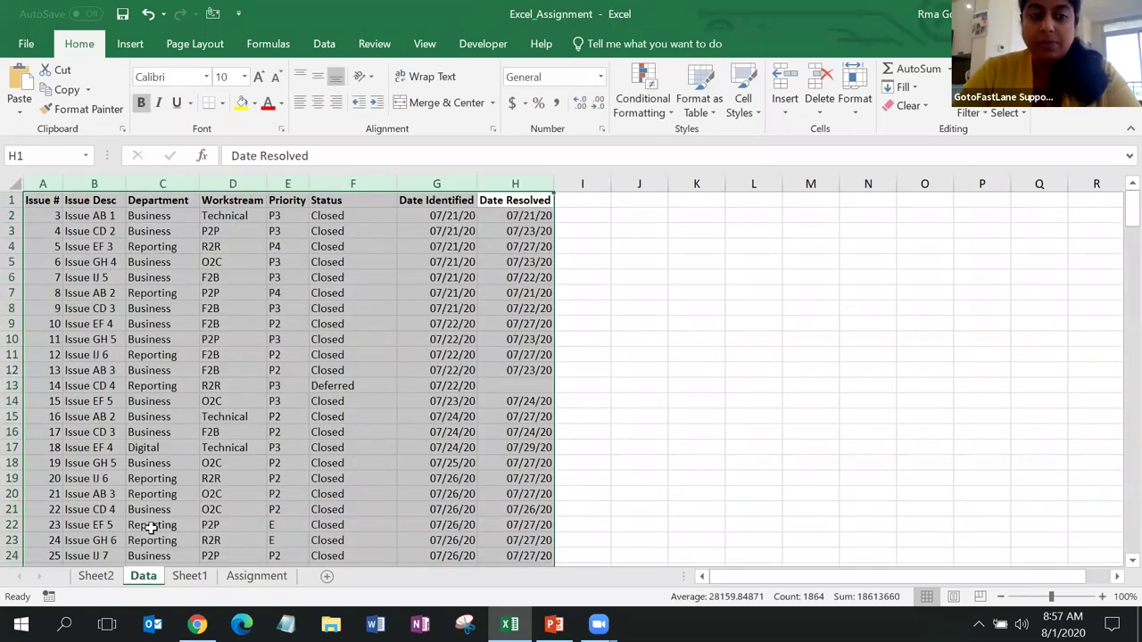
left_click(254, 575)
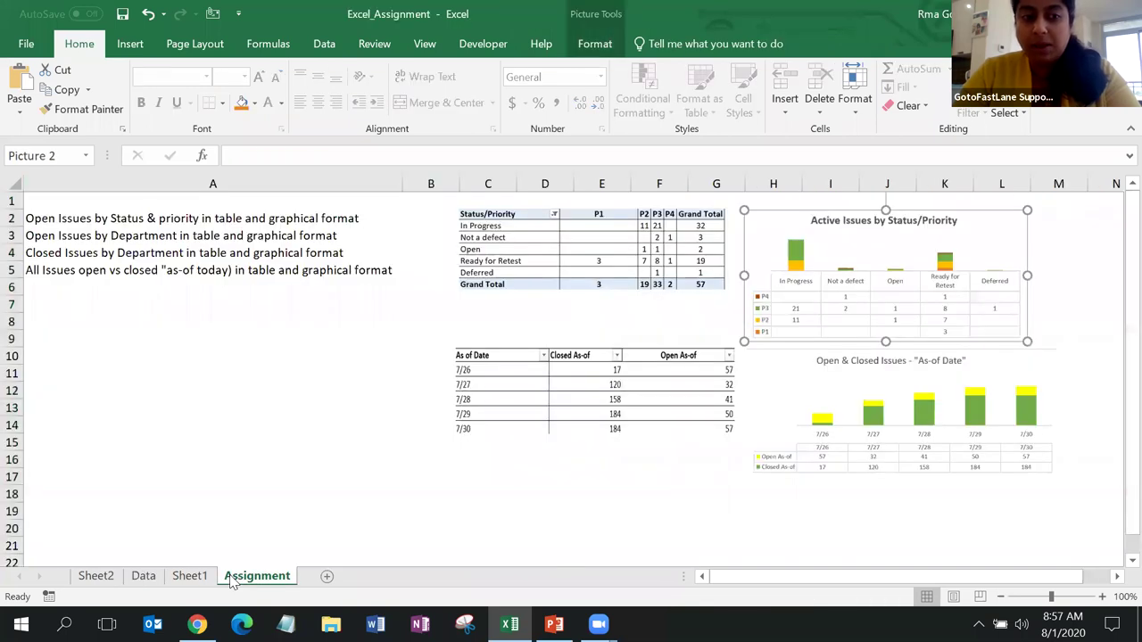
left_click(81, 252)
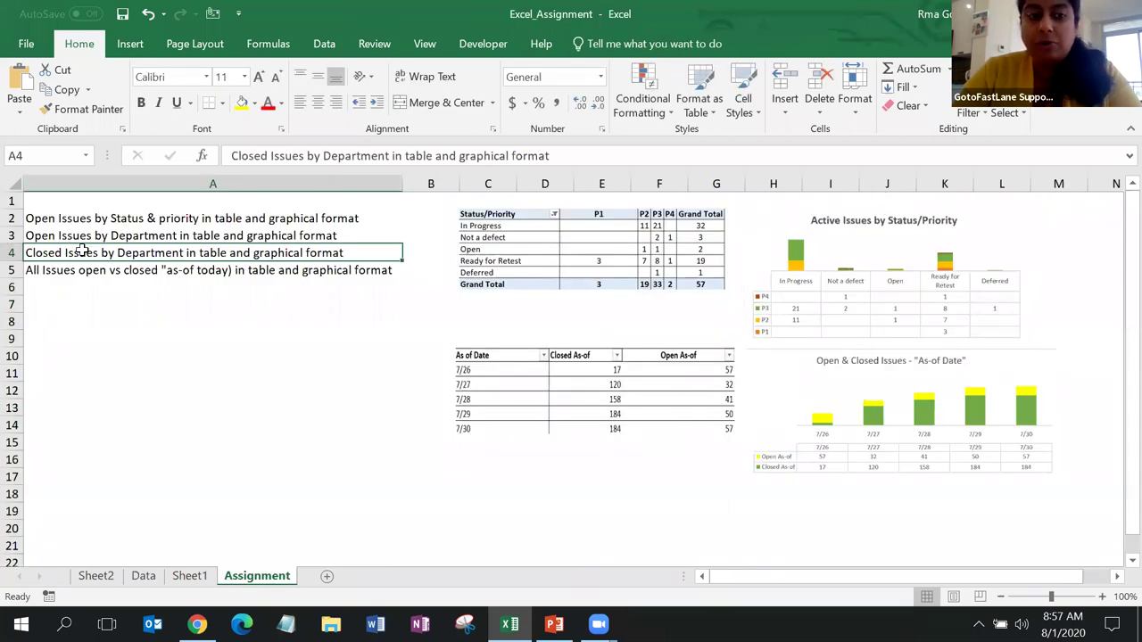
left_click(97, 576)
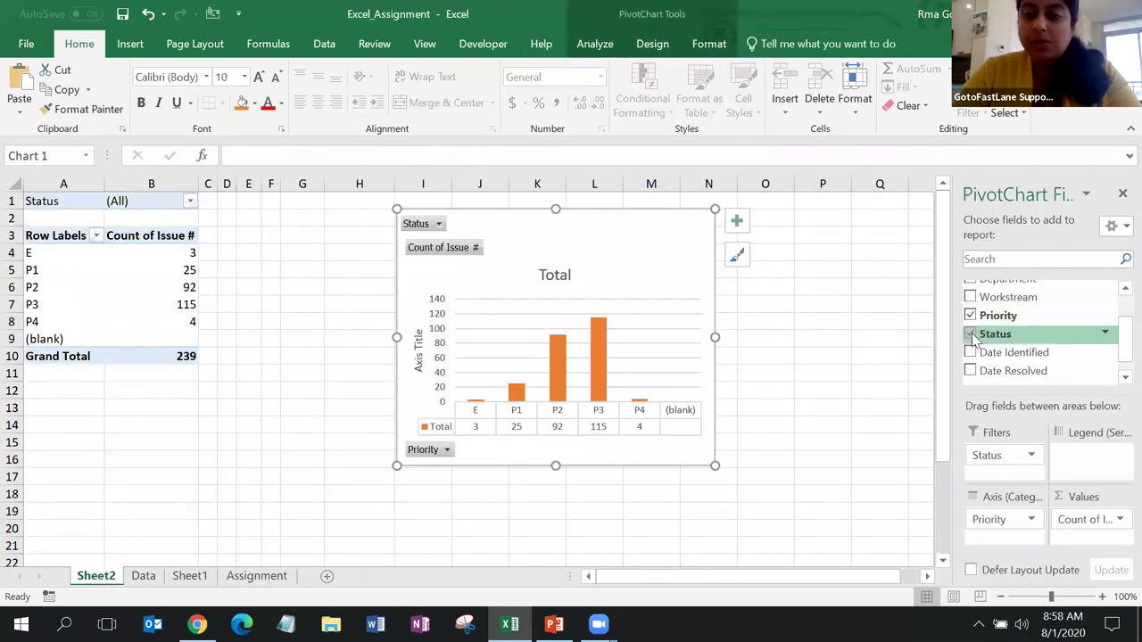
scroll(1044, 323, "up", 2)
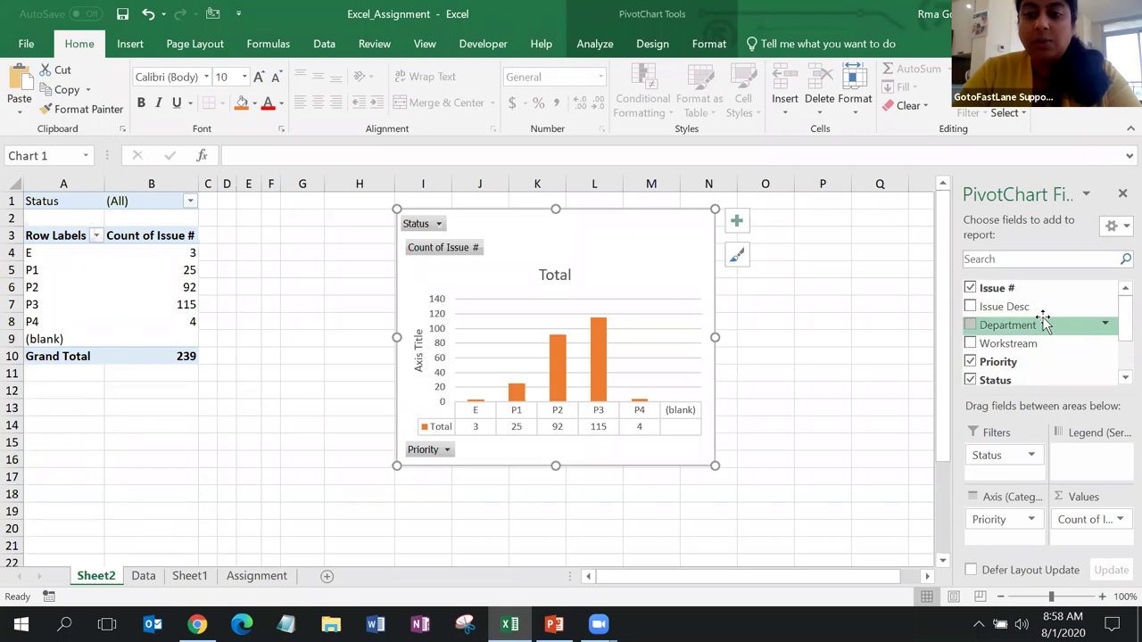
left_click_drag(1044, 324, 1024, 362)
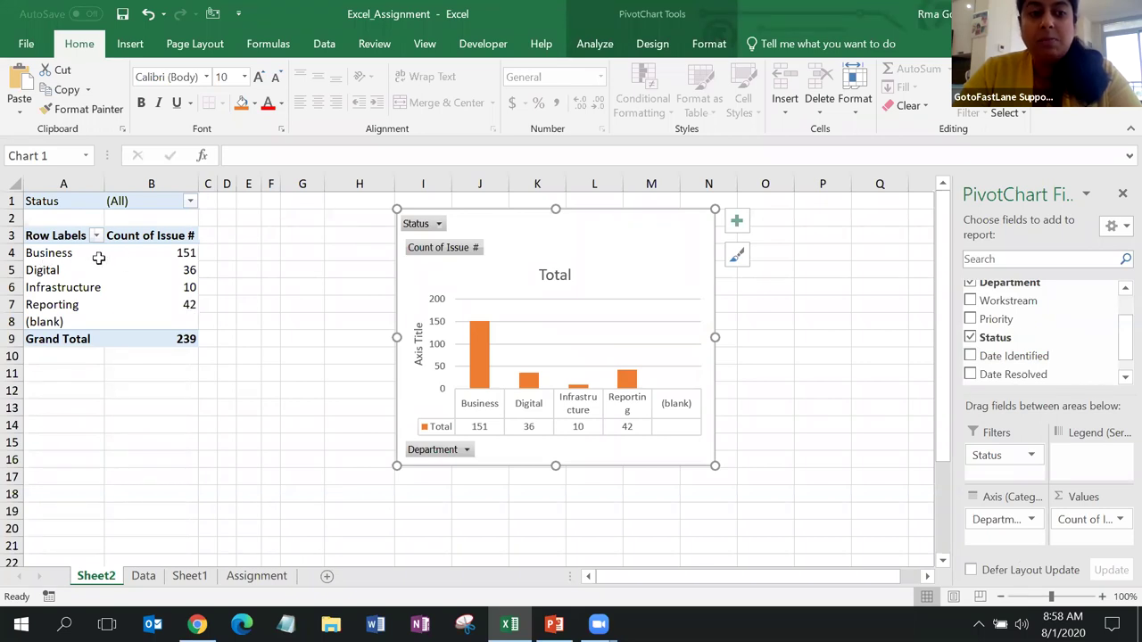
left_click(163, 255)
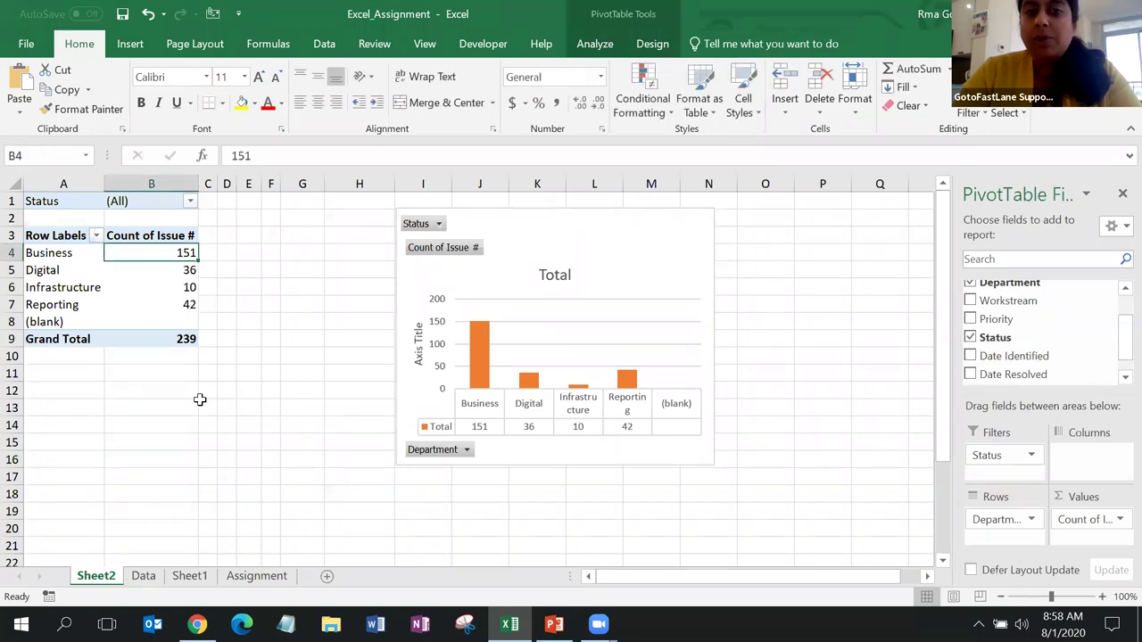
left_click(70, 285)
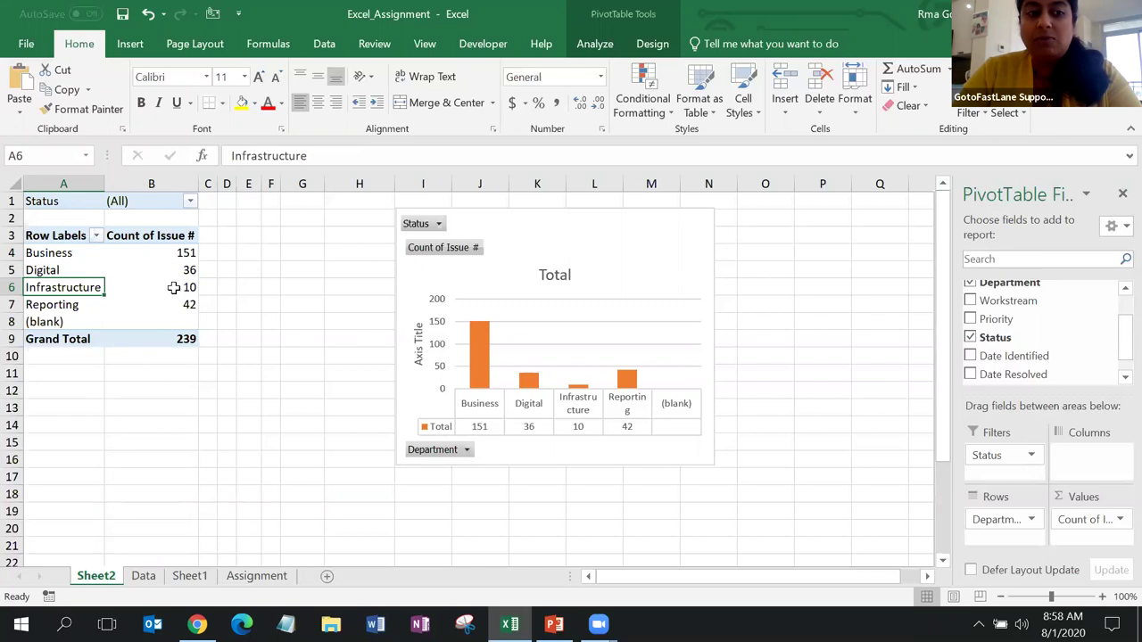
left_click(174, 287)
left_click_drag(32, 304, 125, 298)
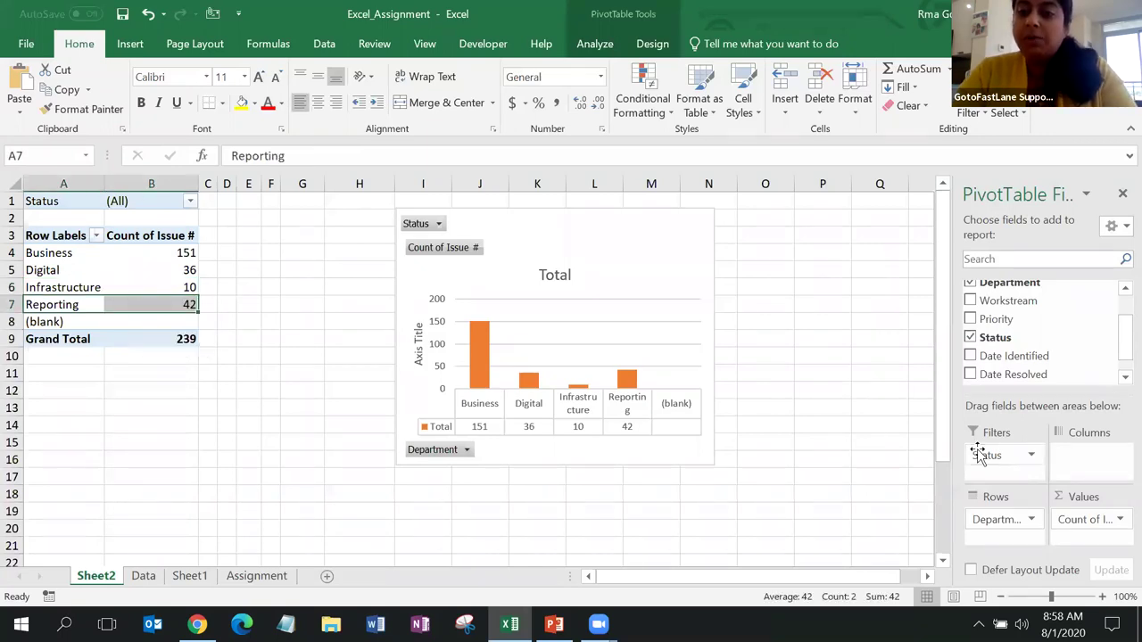
left_click(1030, 456)
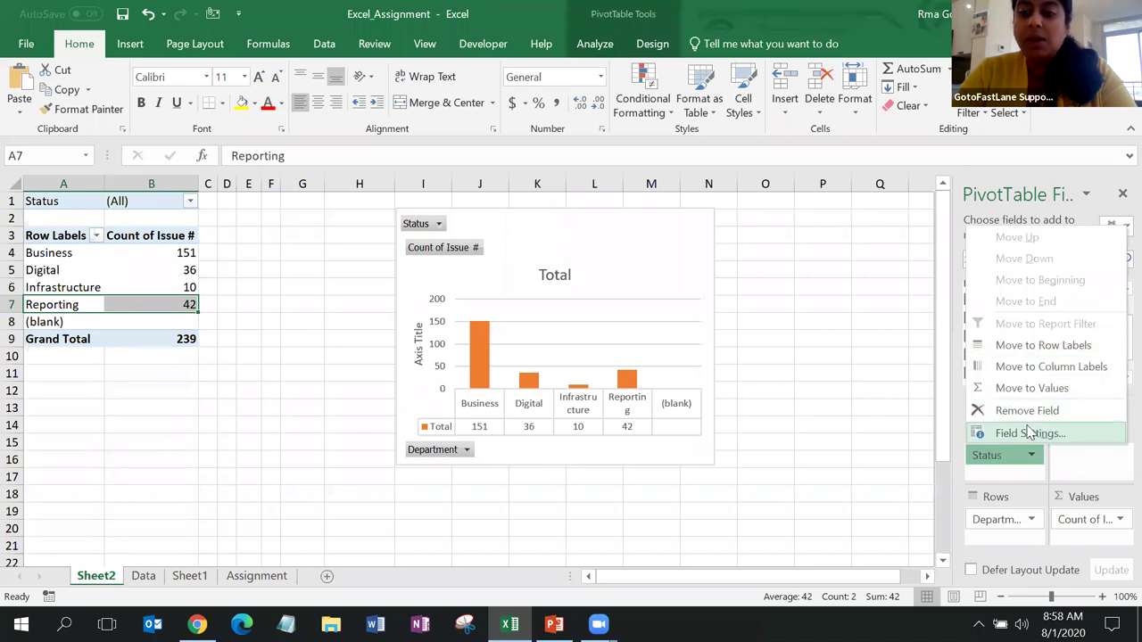
left_click(1030, 433)
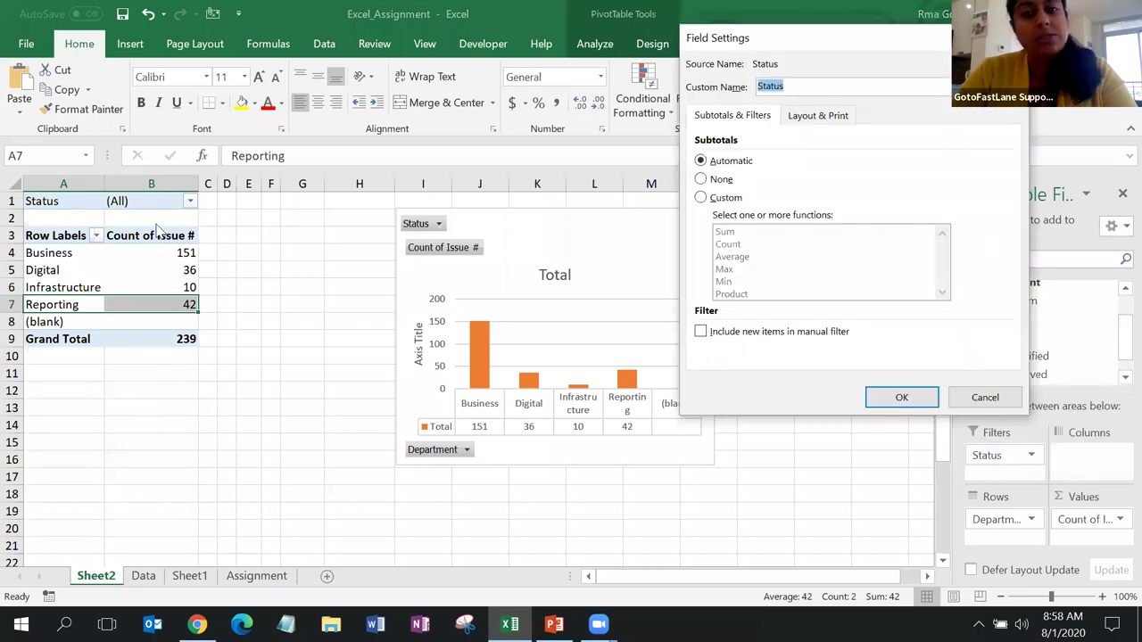
key("Escape")
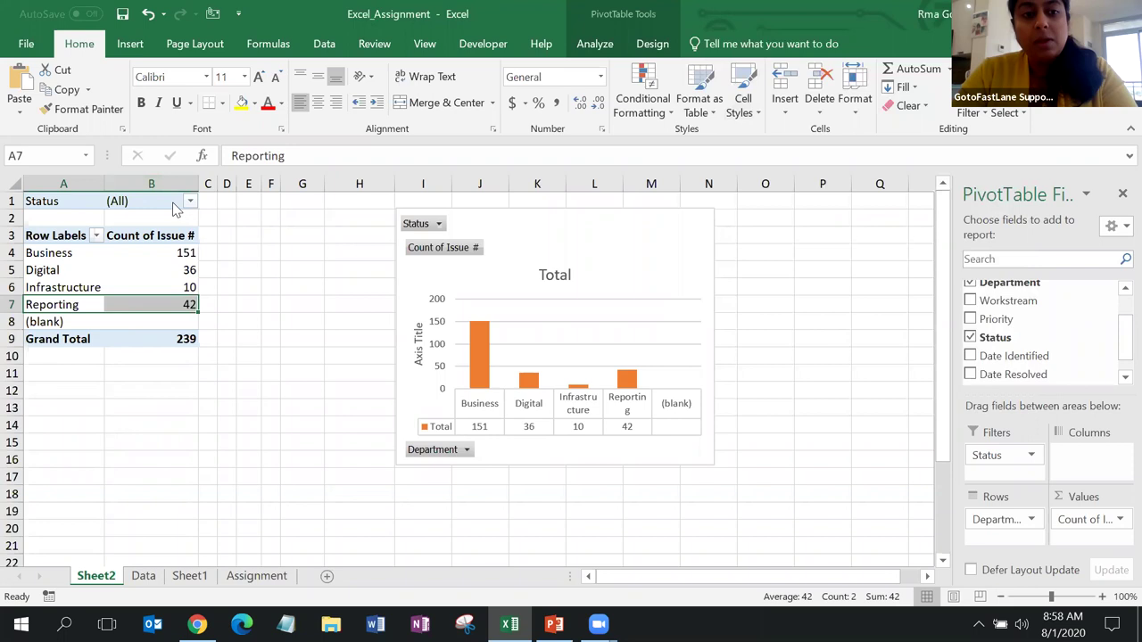
Filter the department PivotTable to issues whose Status is Closed.
left_click(190, 201)
left_click(45, 256)
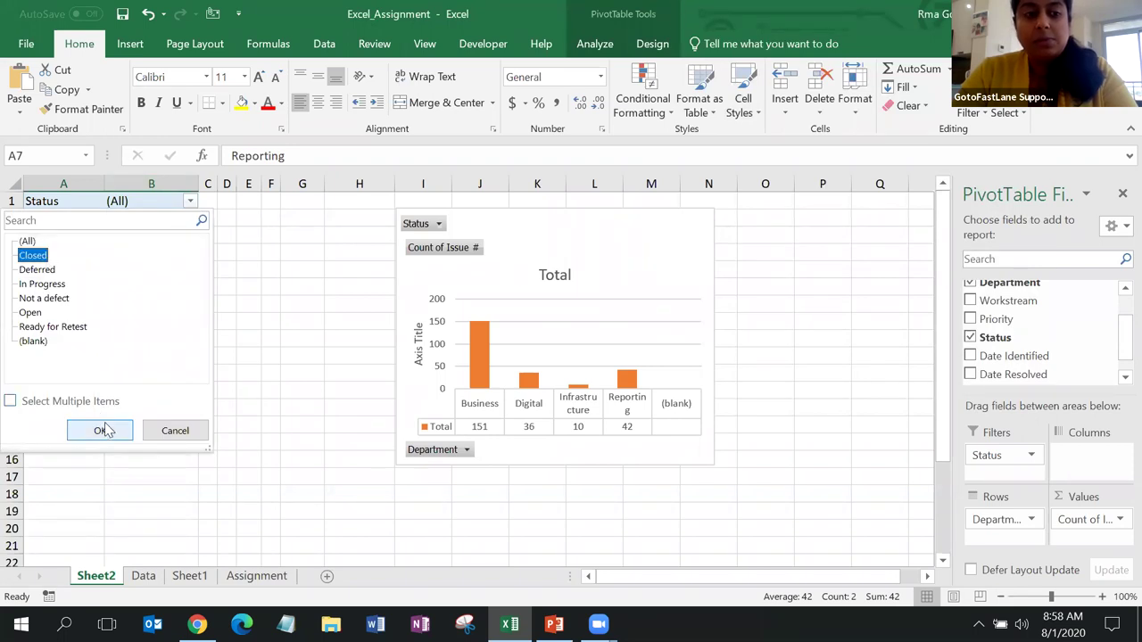
left_click(100, 430)
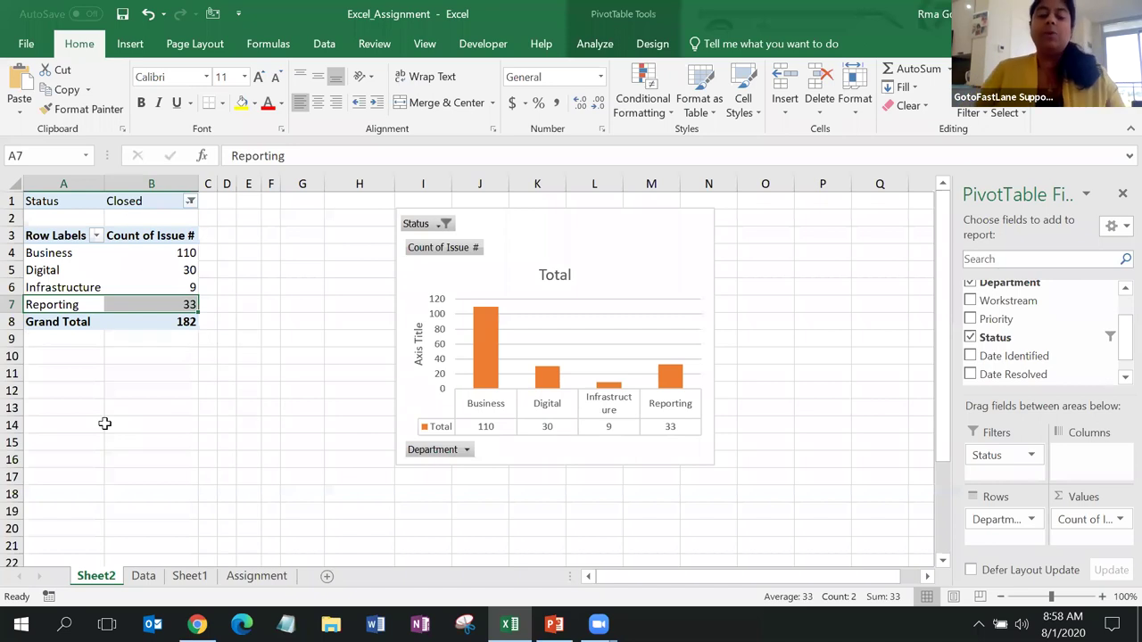
Compare the open vs closed "as-of today" requirement and its sample chart with the Date Identified and Date Resolved columns on the Data sheet.
left_click(256, 575)
left_click(150, 272)
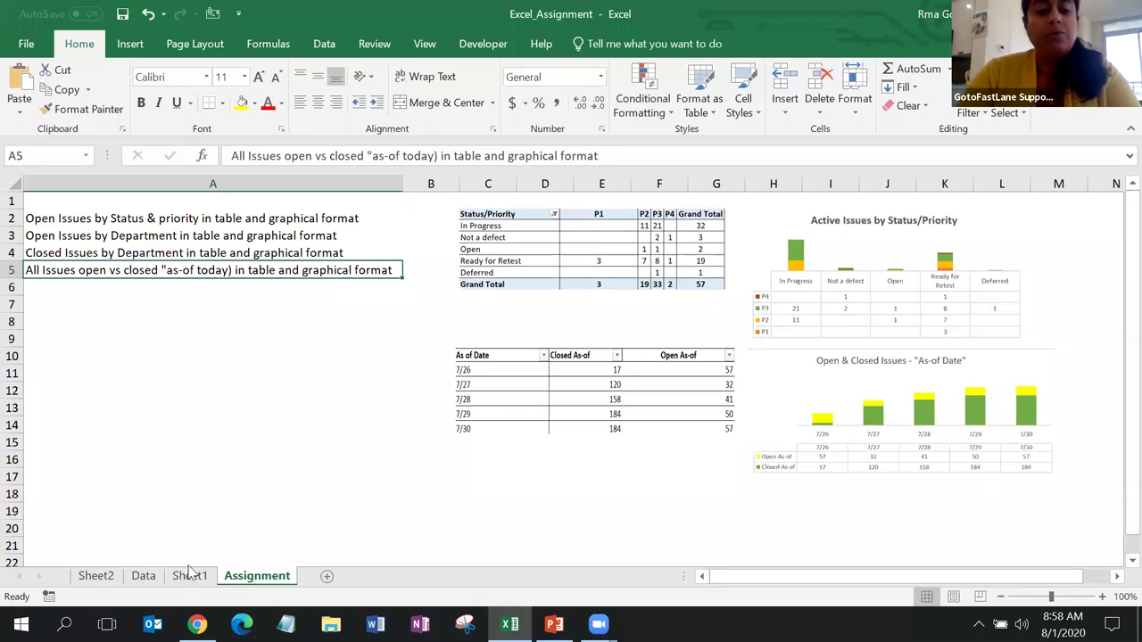
left_click(145, 575)
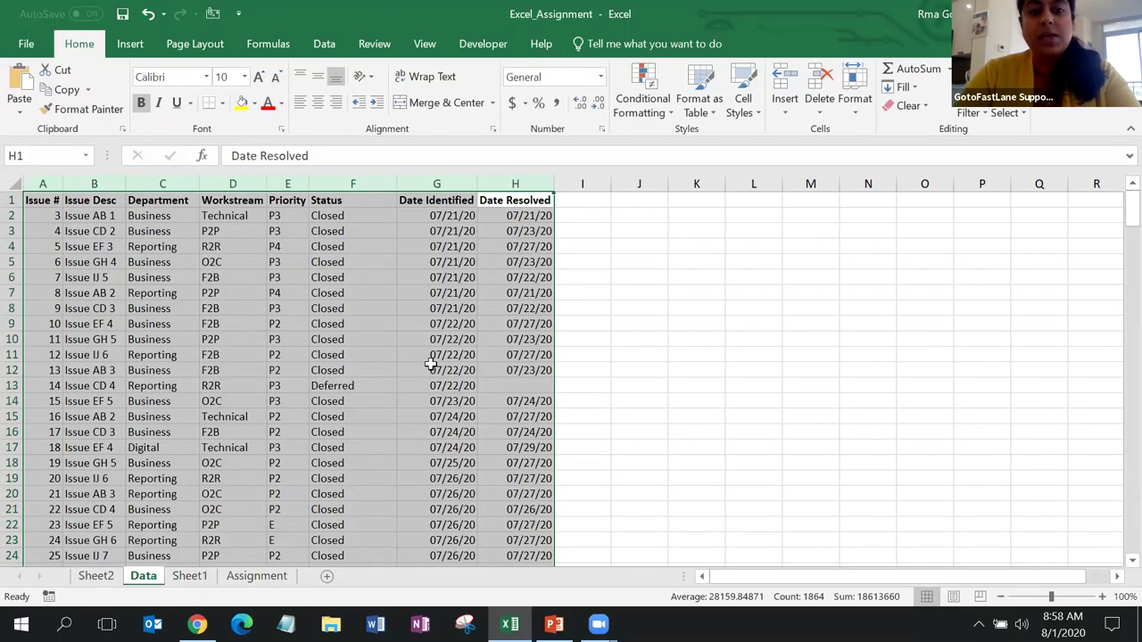
left_click(460, 248)
left_click(538, 247)
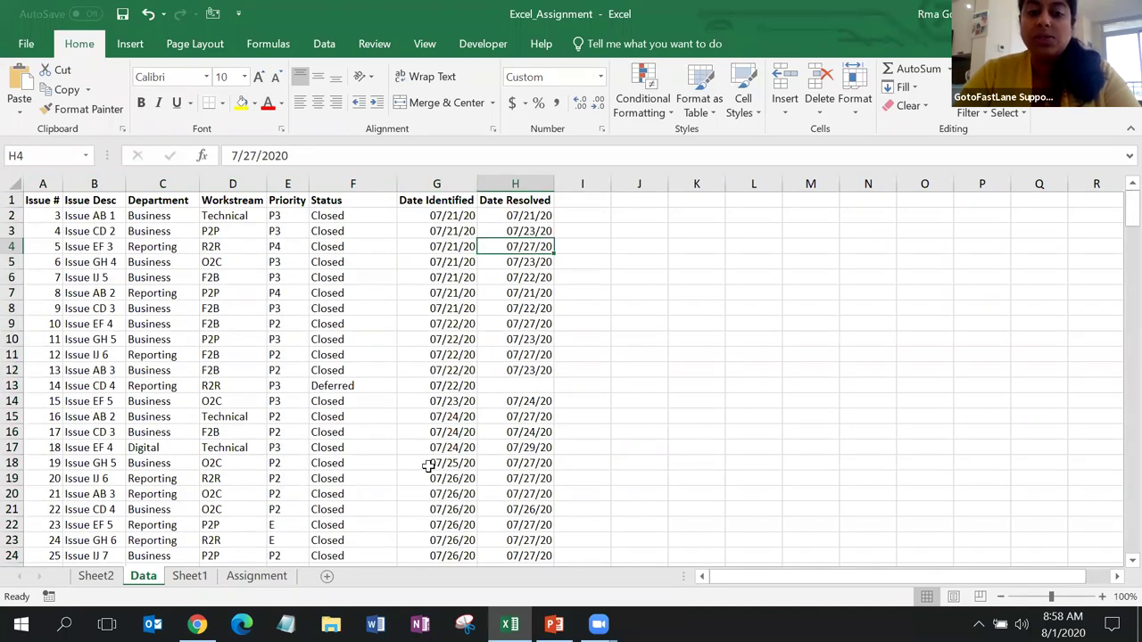
left_click(428, 464)
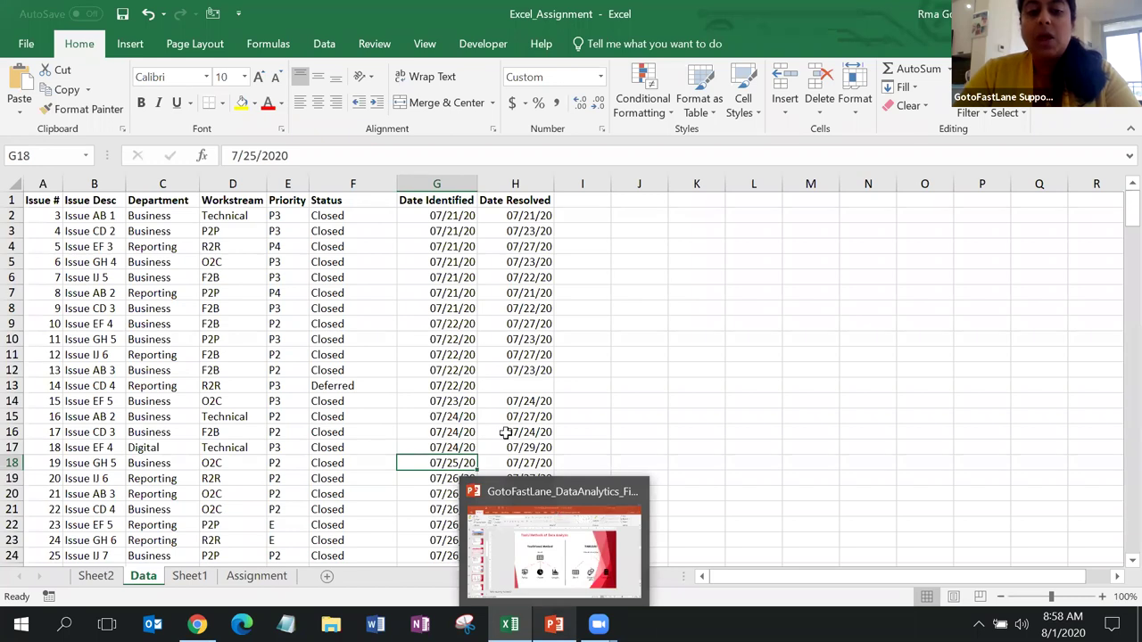
left_click(472, 380)
left_click(452, 540)
left_click(519, 524)
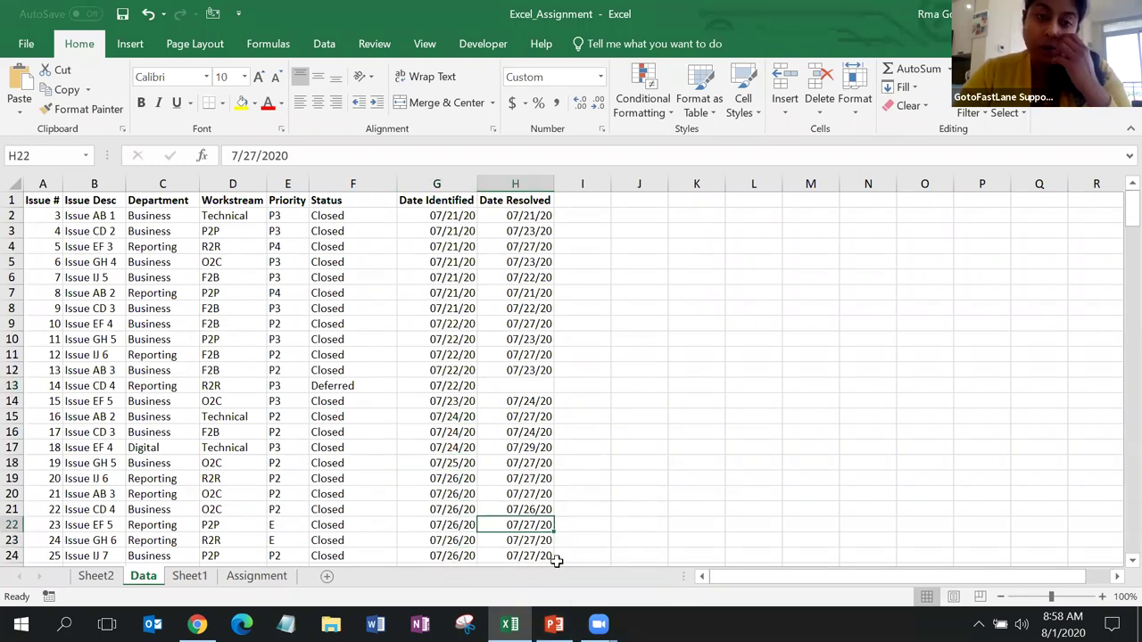
left_click(195, 578)
left_click(242, 578)
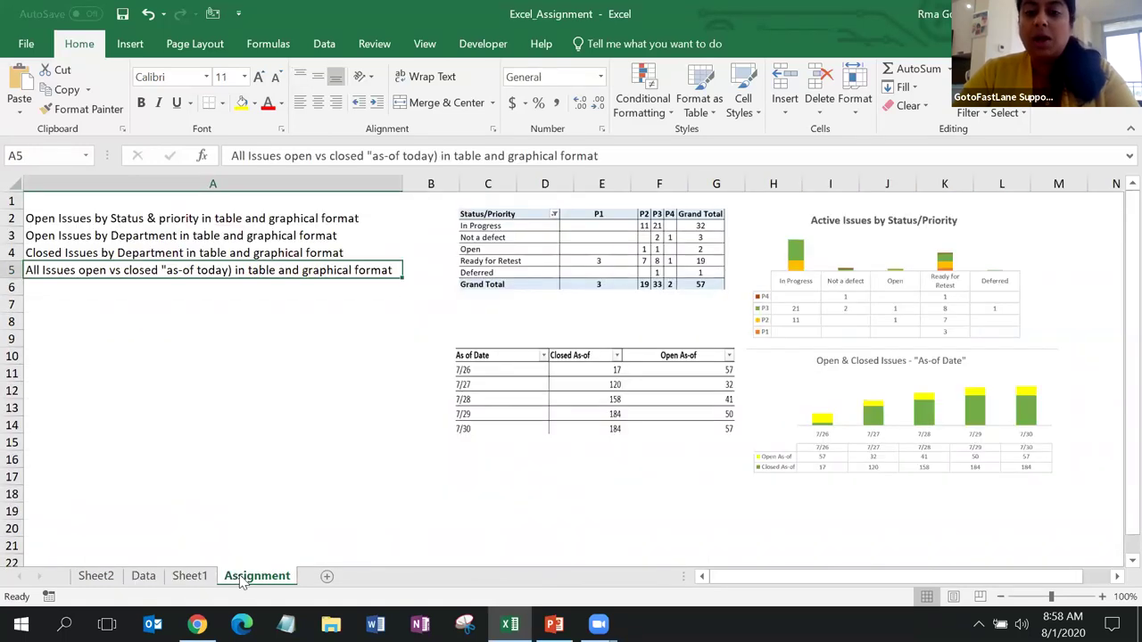
left_click(896, 471)
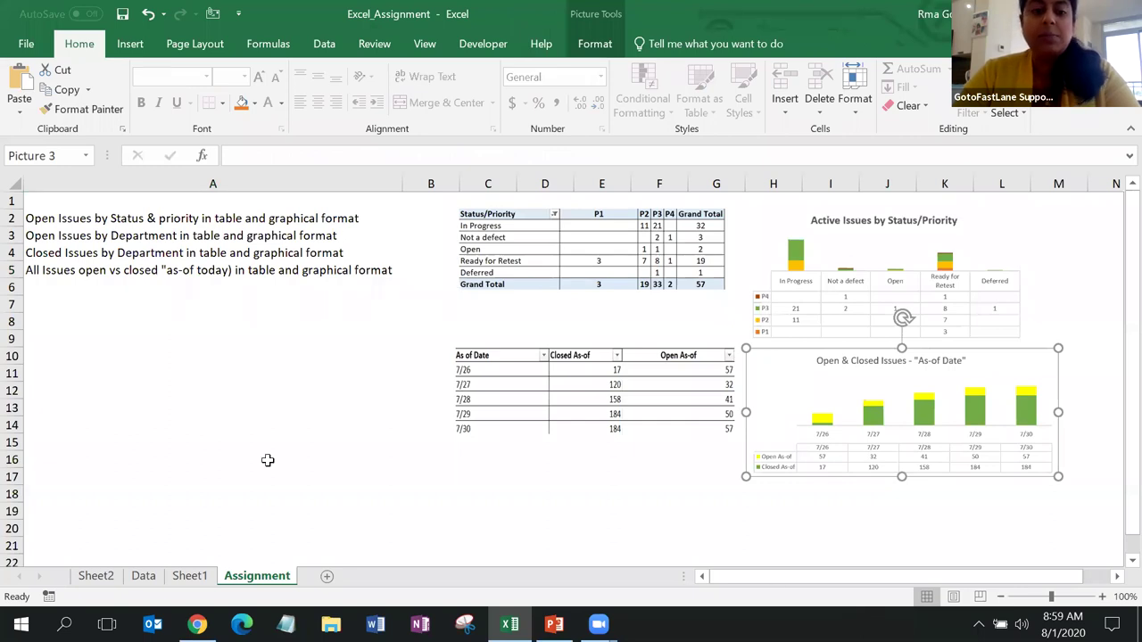
Switch to the GotoFastLane_DataAnalytics_Final presentation in PowerPoint, start the slide show and advance to the "Next Session" slide.
mouse_move(554, 624)
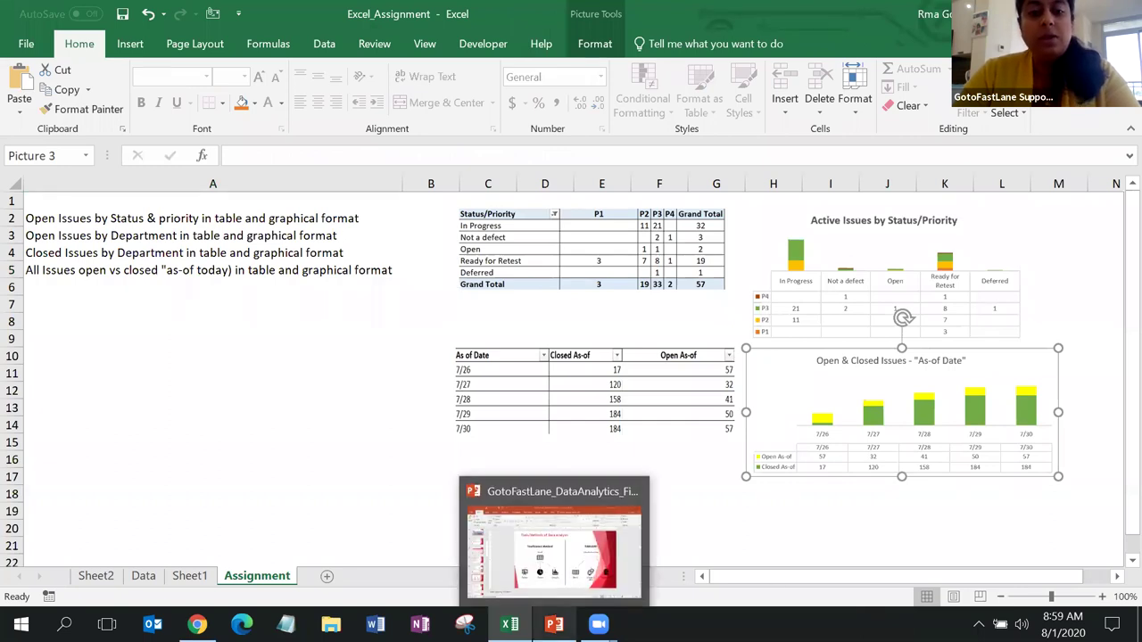
left_click(554, 548)
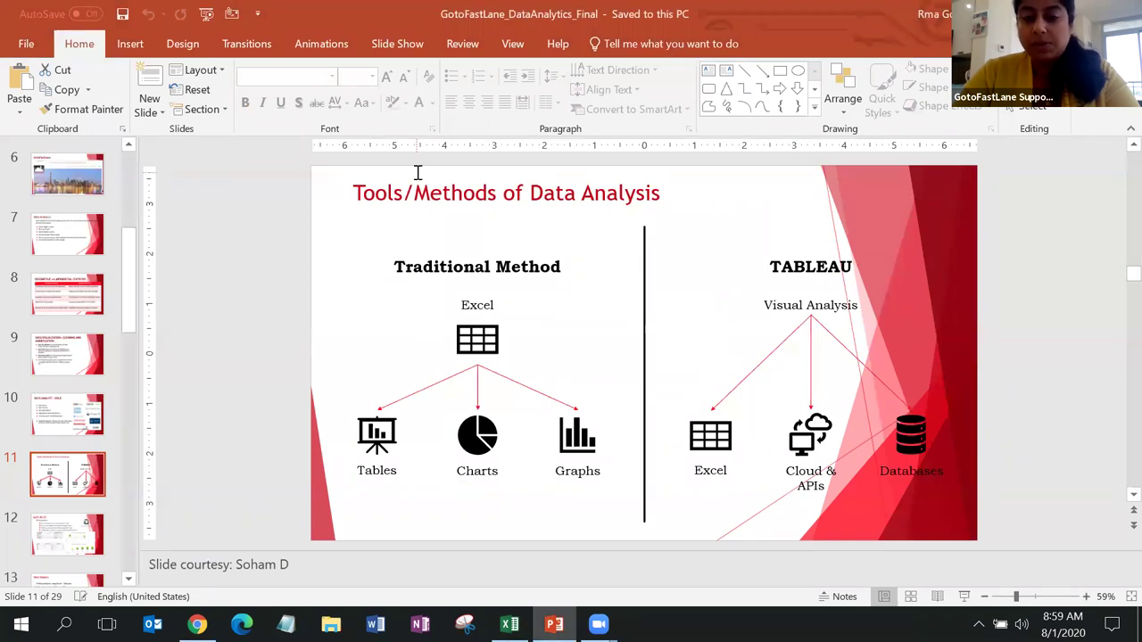
left_click(962, 595)
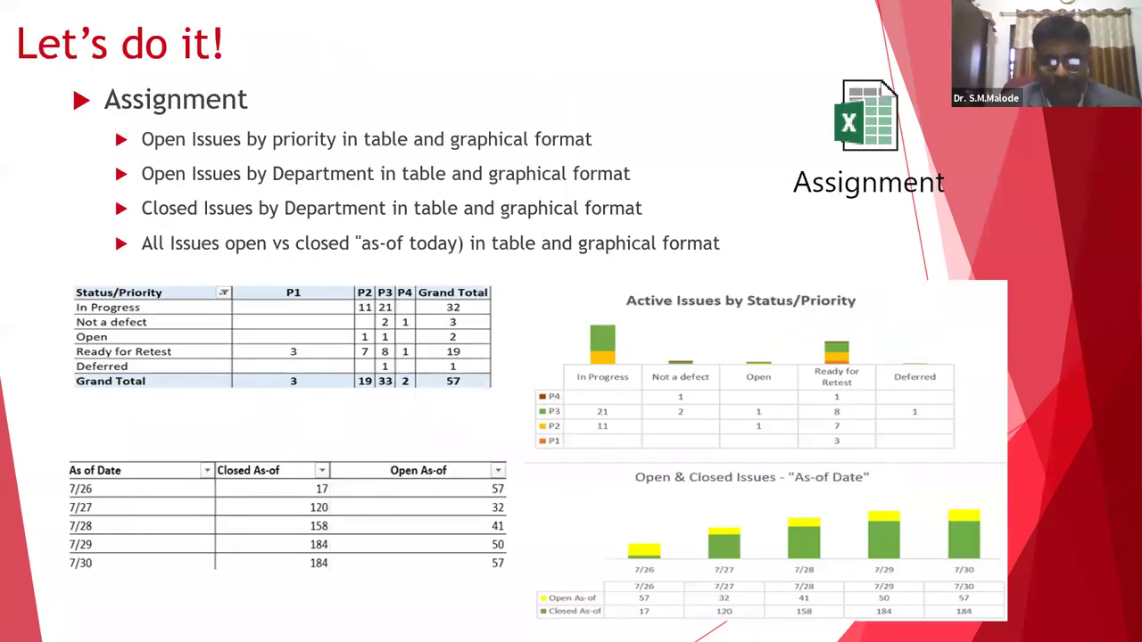
key("Right")
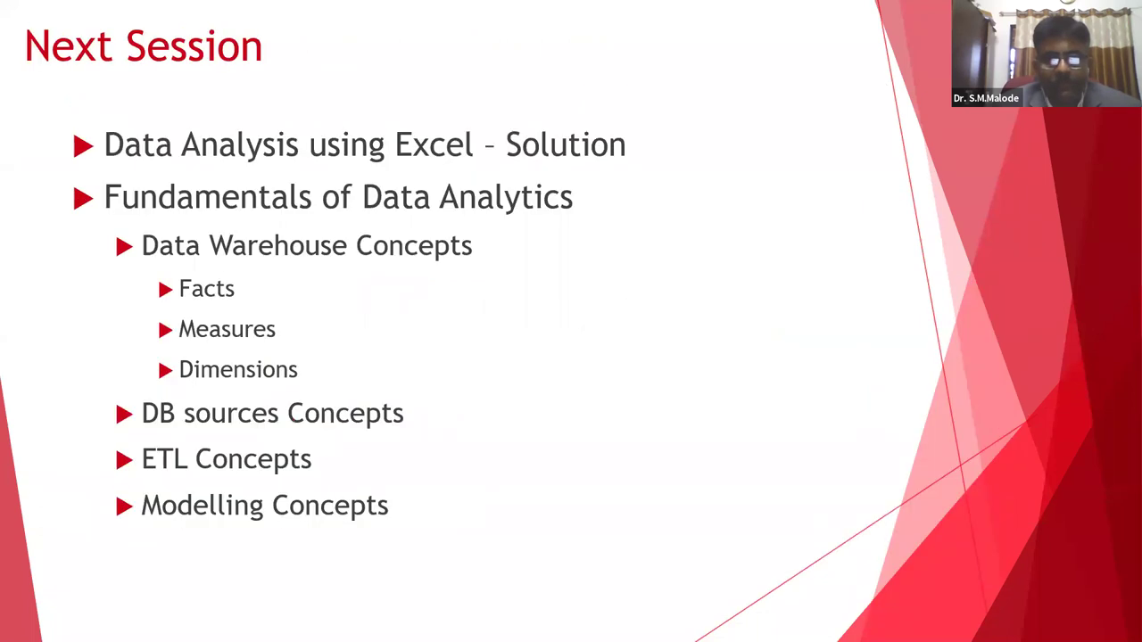